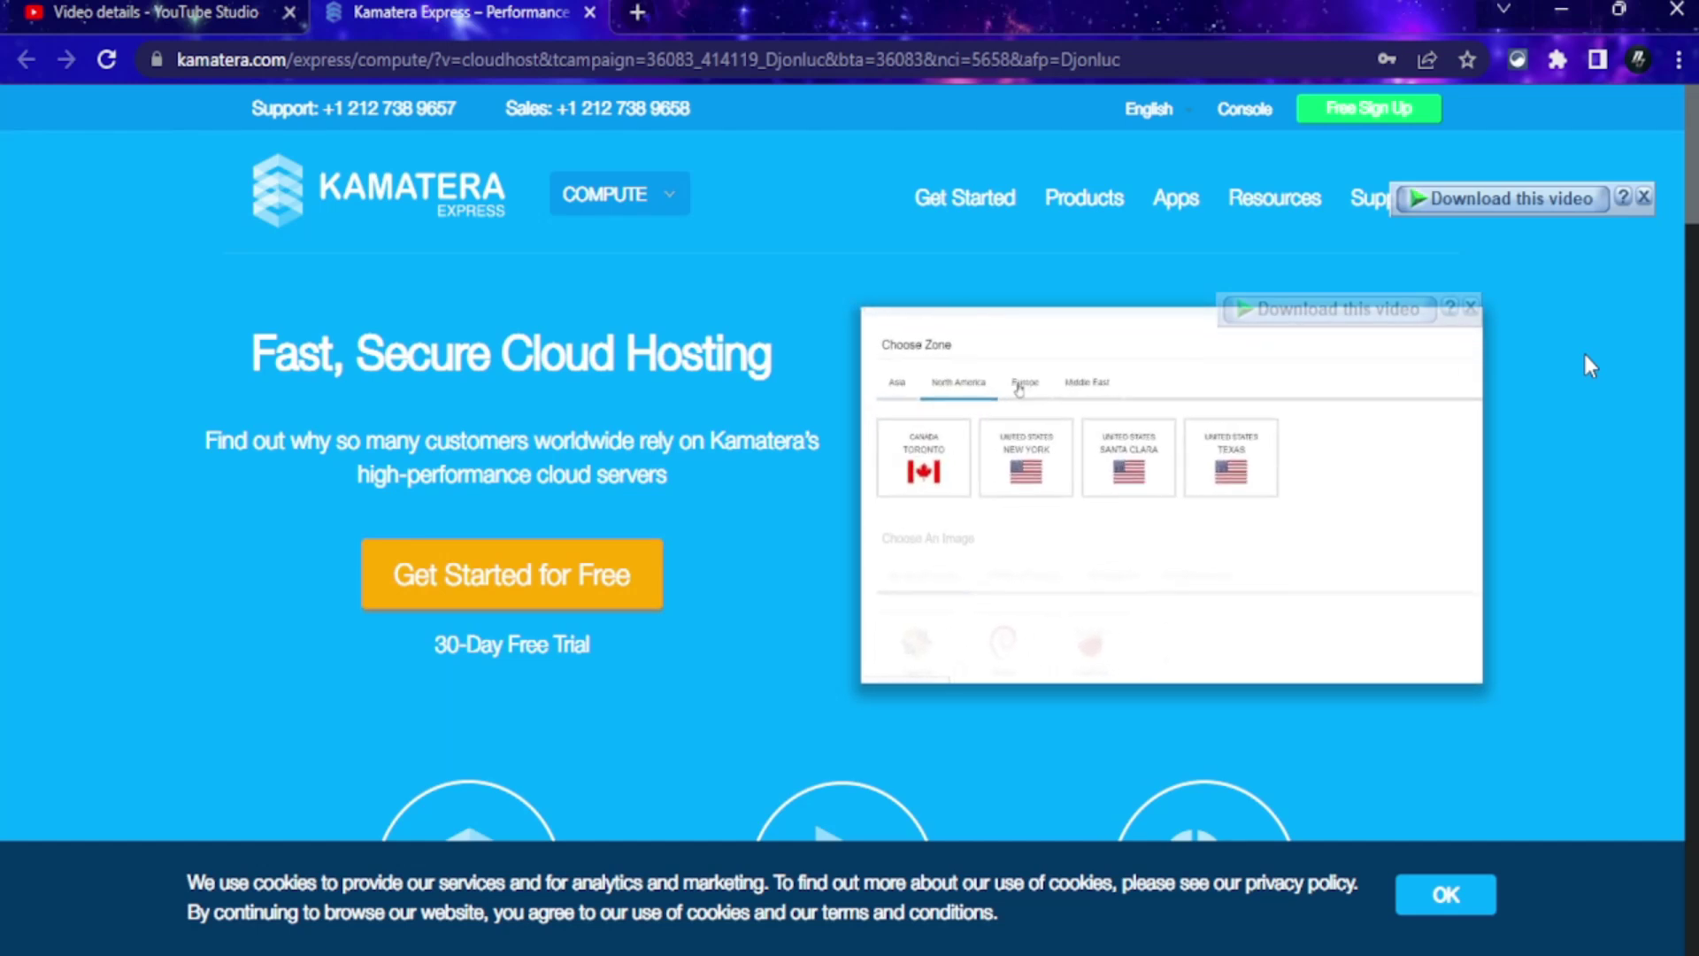
Dismiss the download overlay covering the Kamatera hosting page.
left_click(1643, 195)
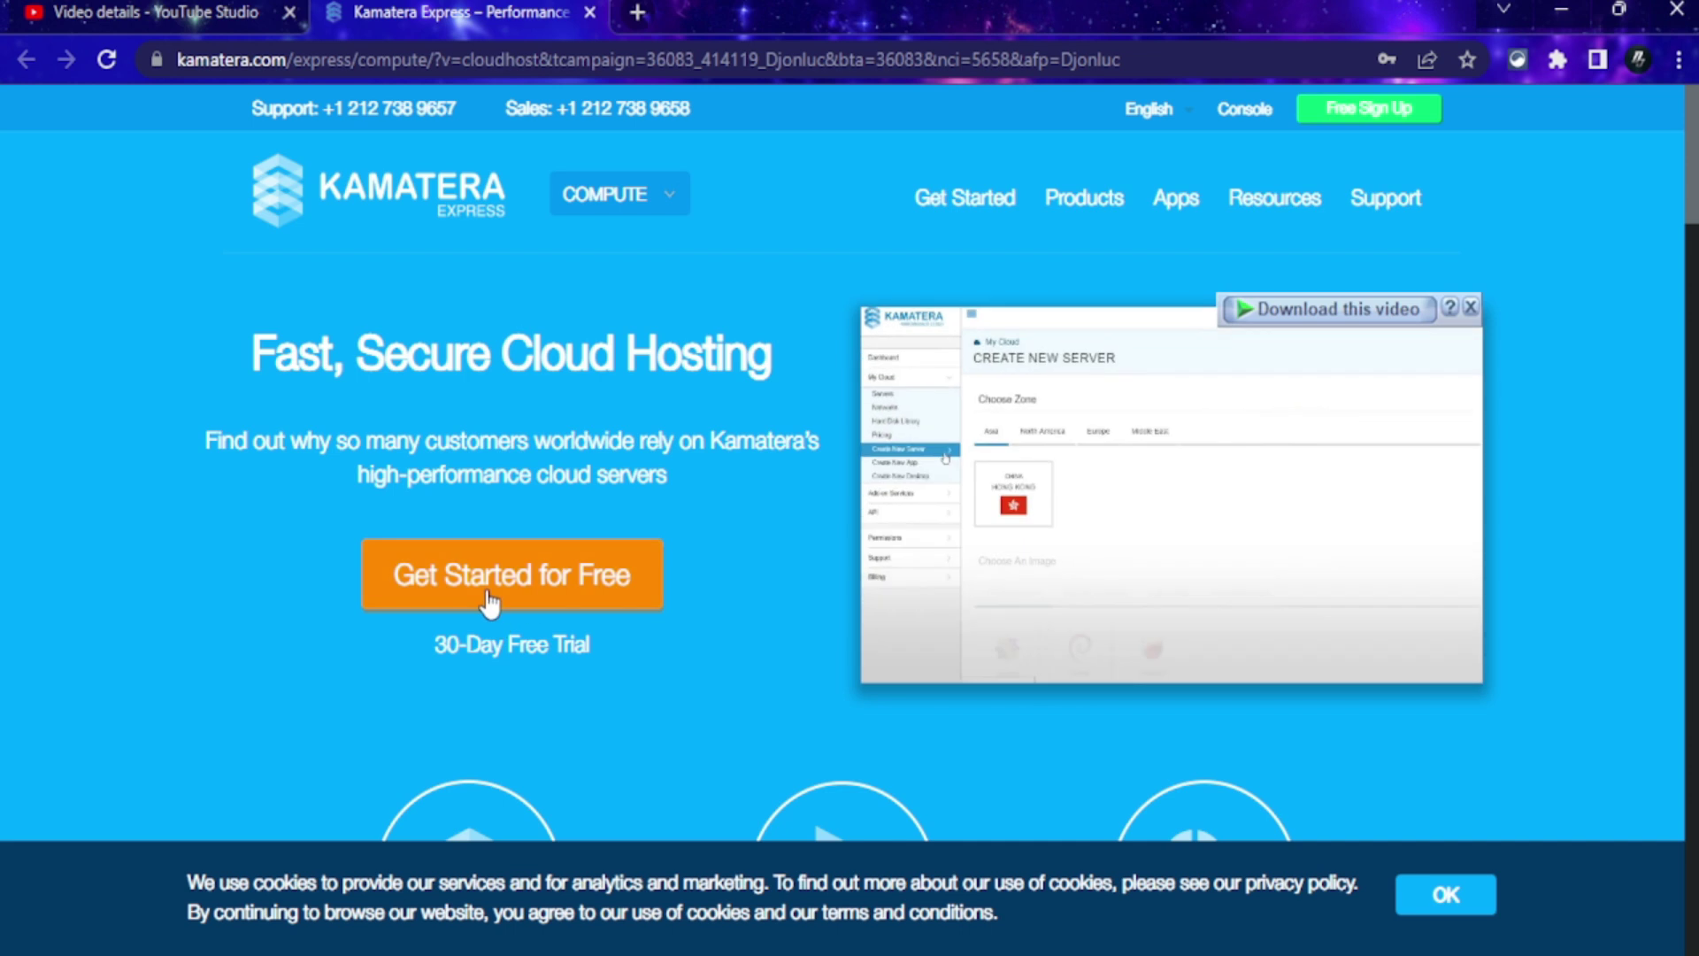
Complete the free sign-up, then open Create New Desktop under My Cloud in the console.
left_click(512, 574)
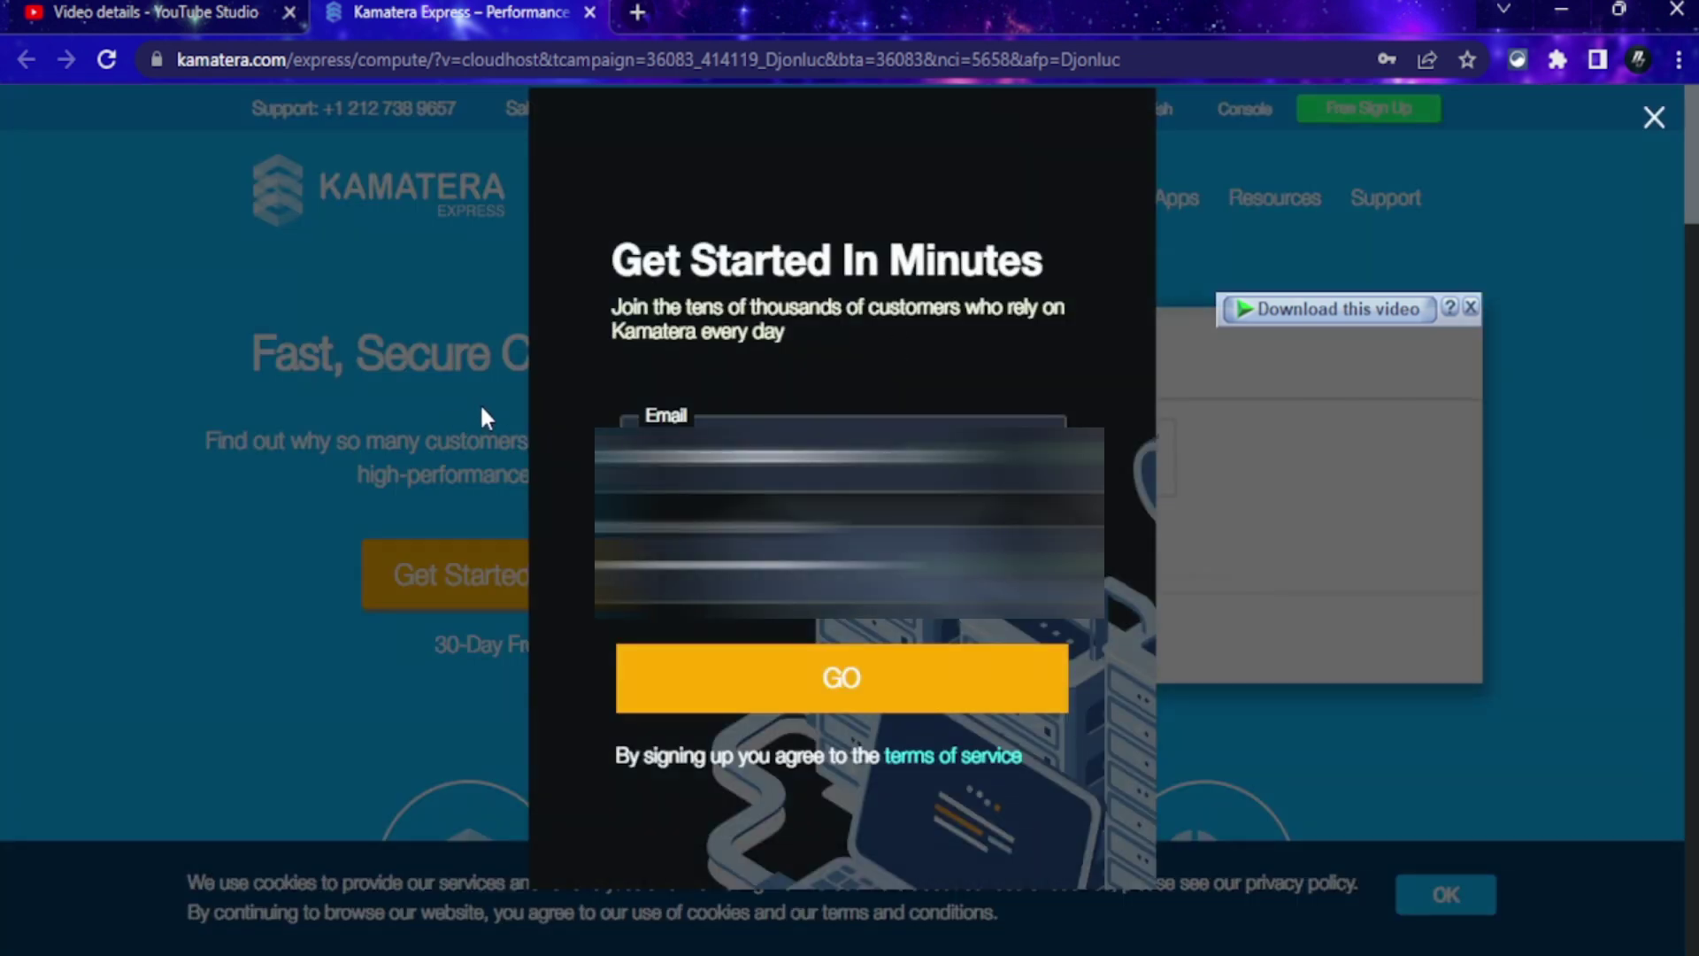
left_click(744, 693)
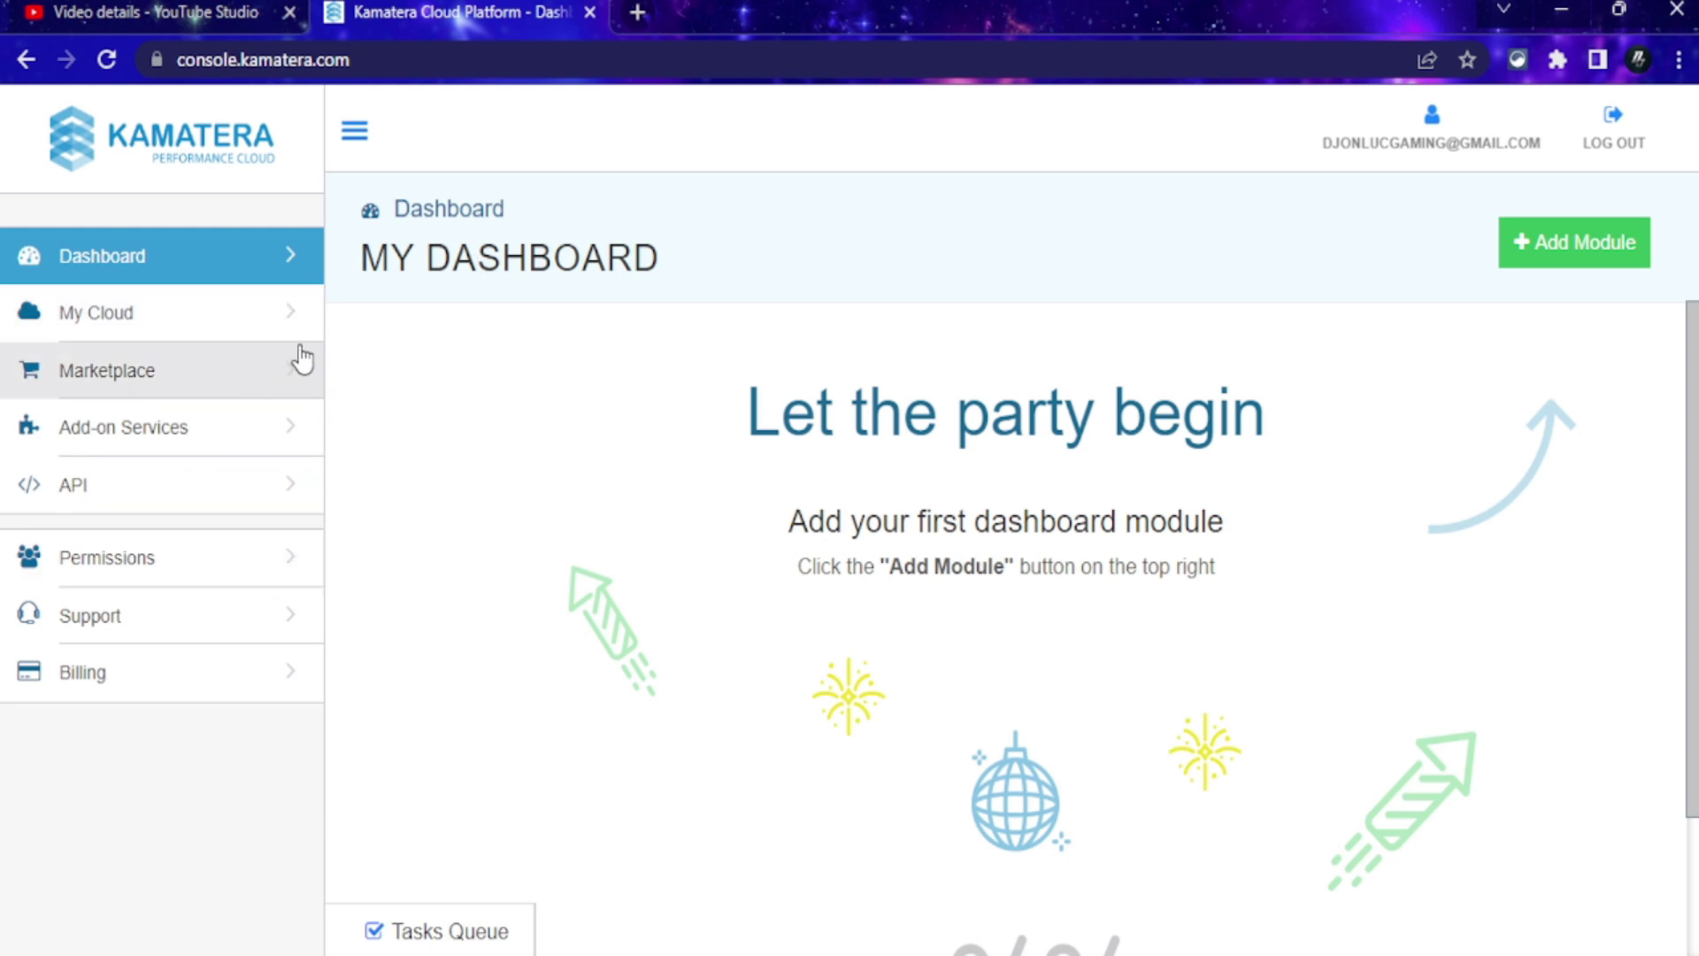
left_click(271, 325)
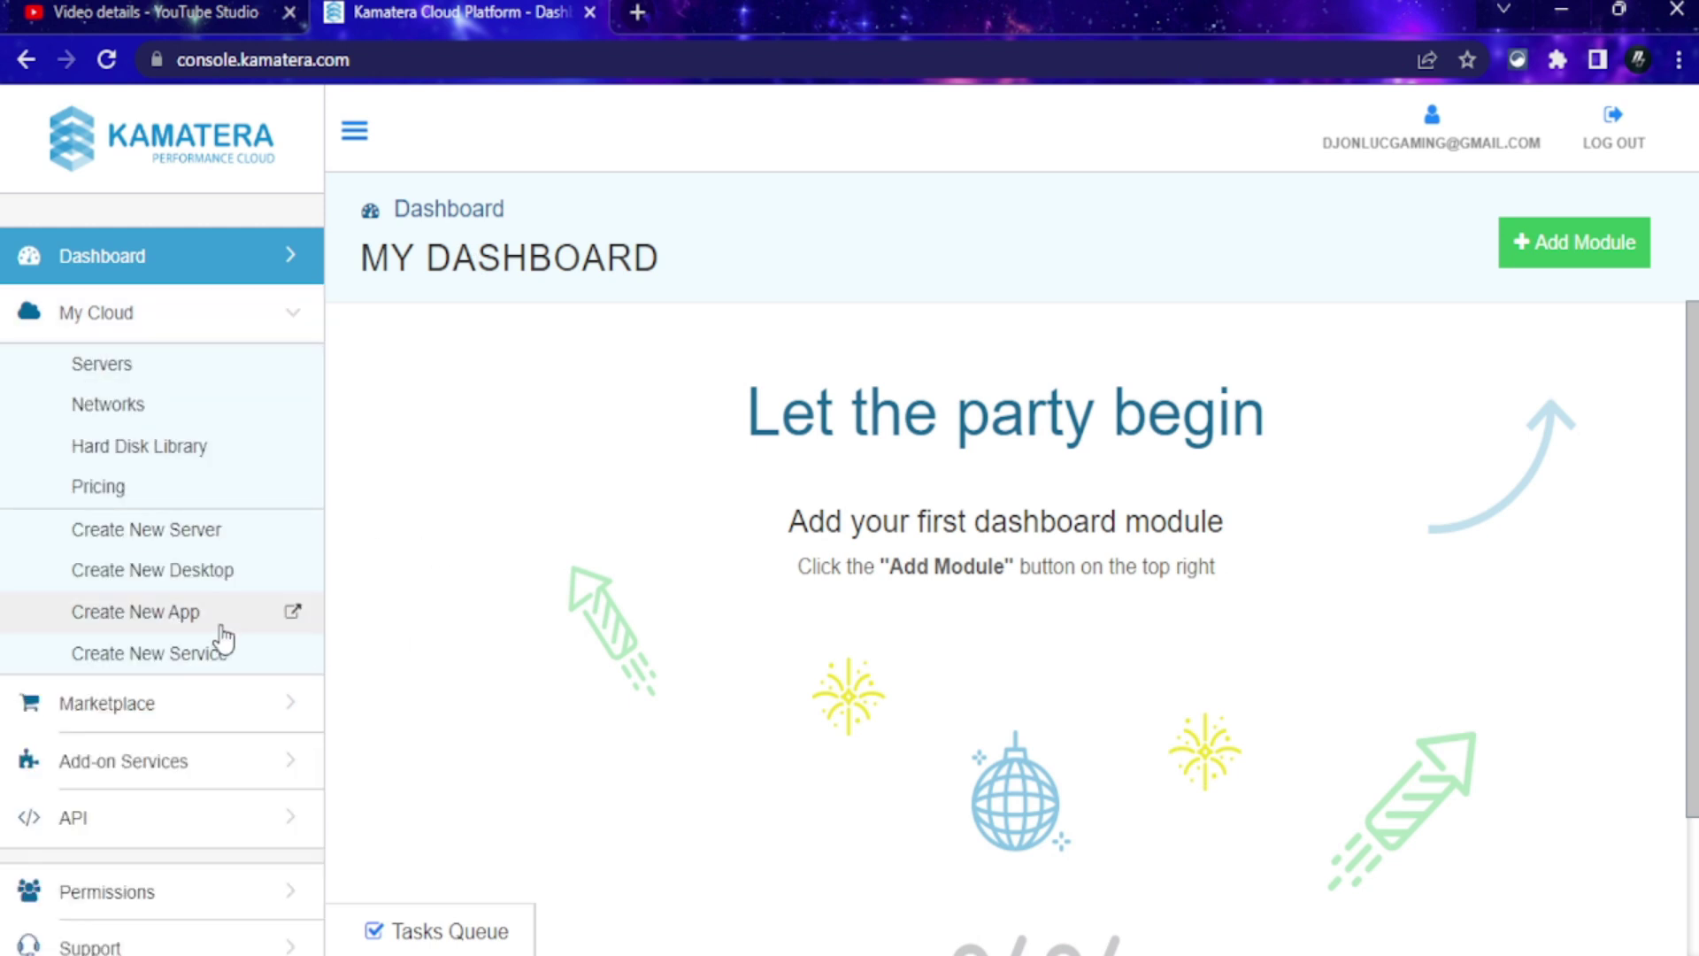
left_click(191, 575)
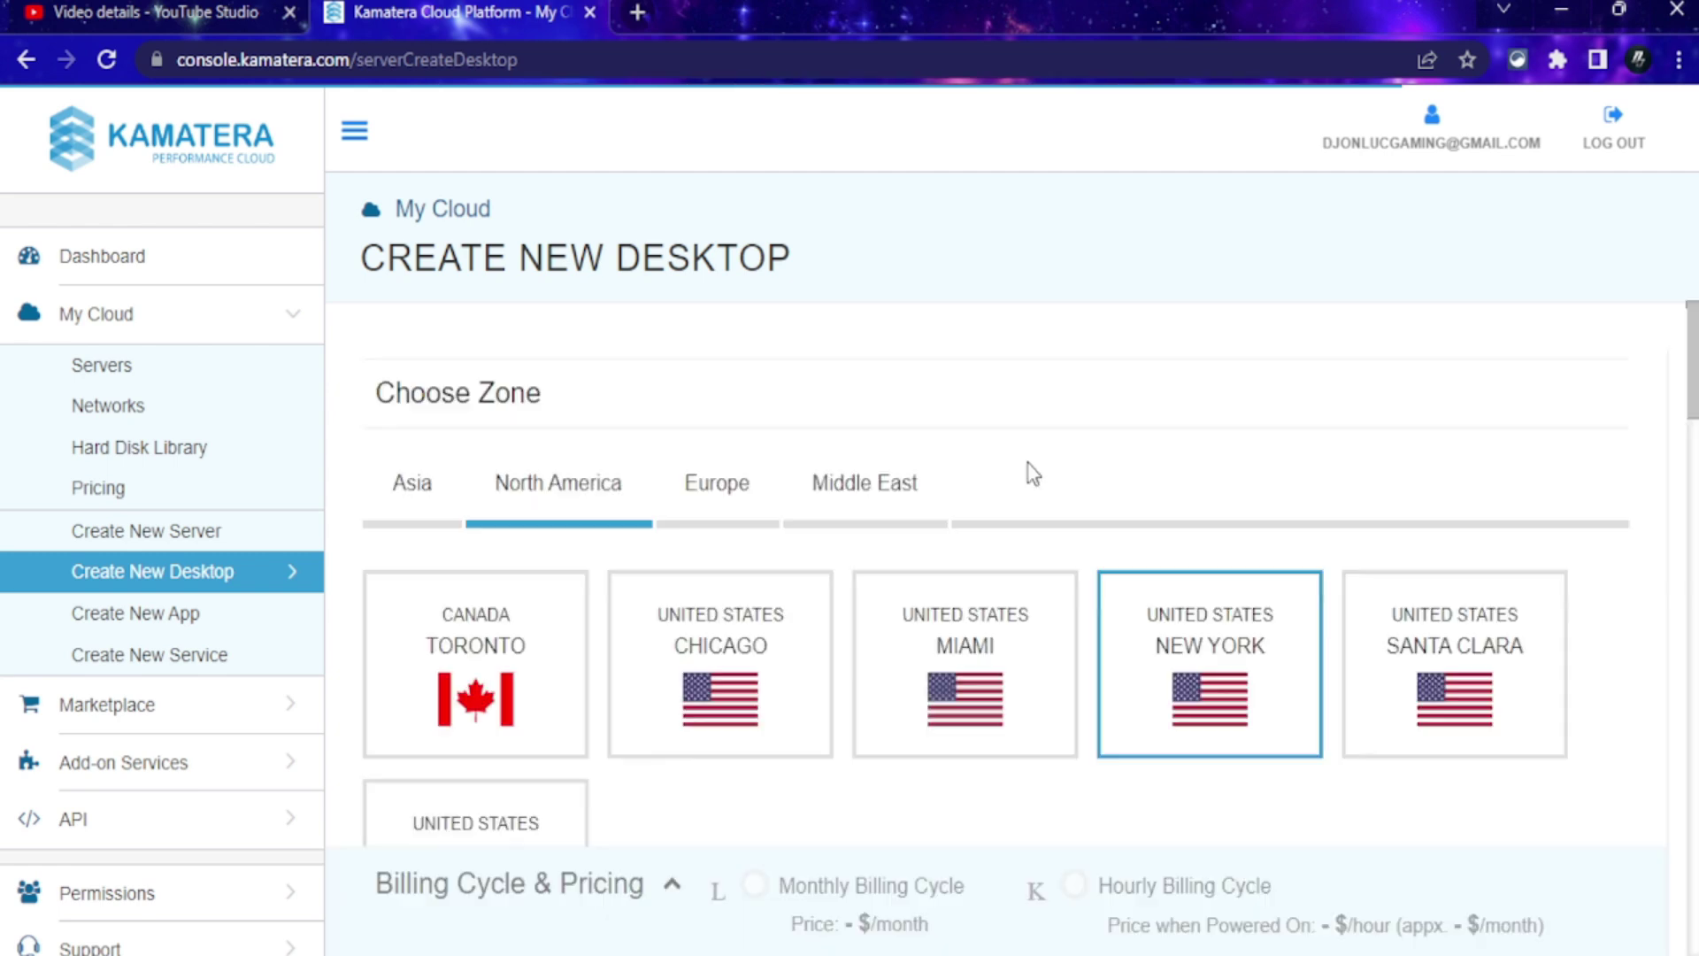
Choose the United States Texas datacenter under North America as the desktop's zone.
scroll(752, 561, "down", 3)
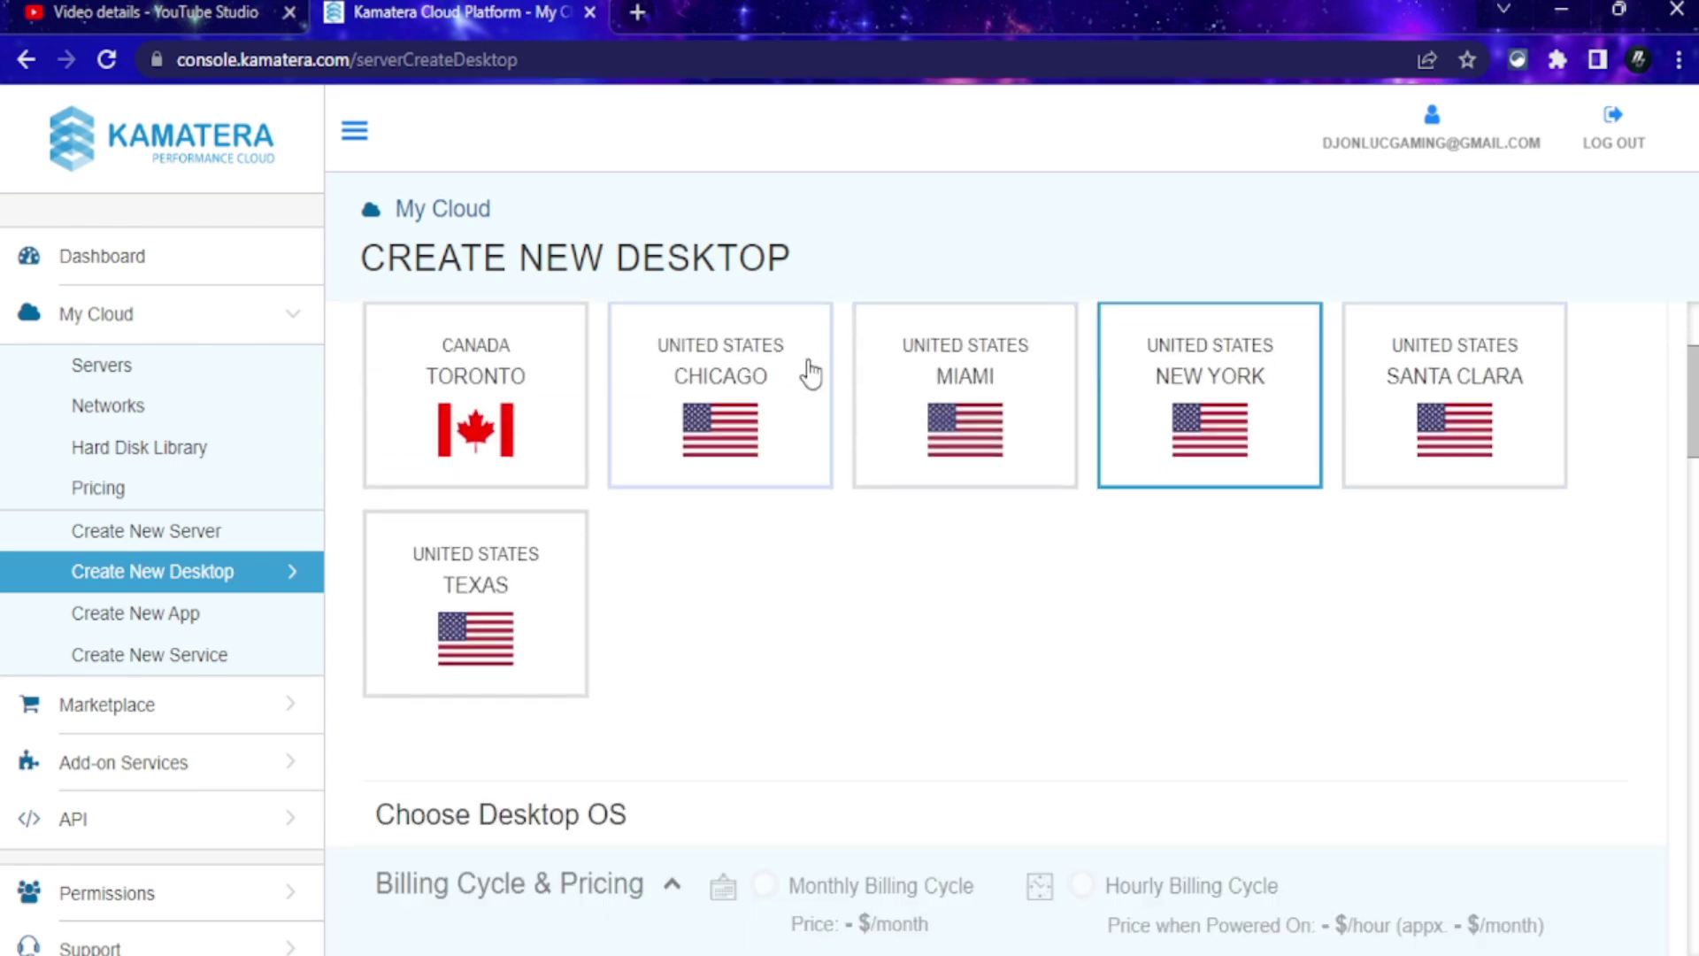
scroll(757, 679, "up", 2)
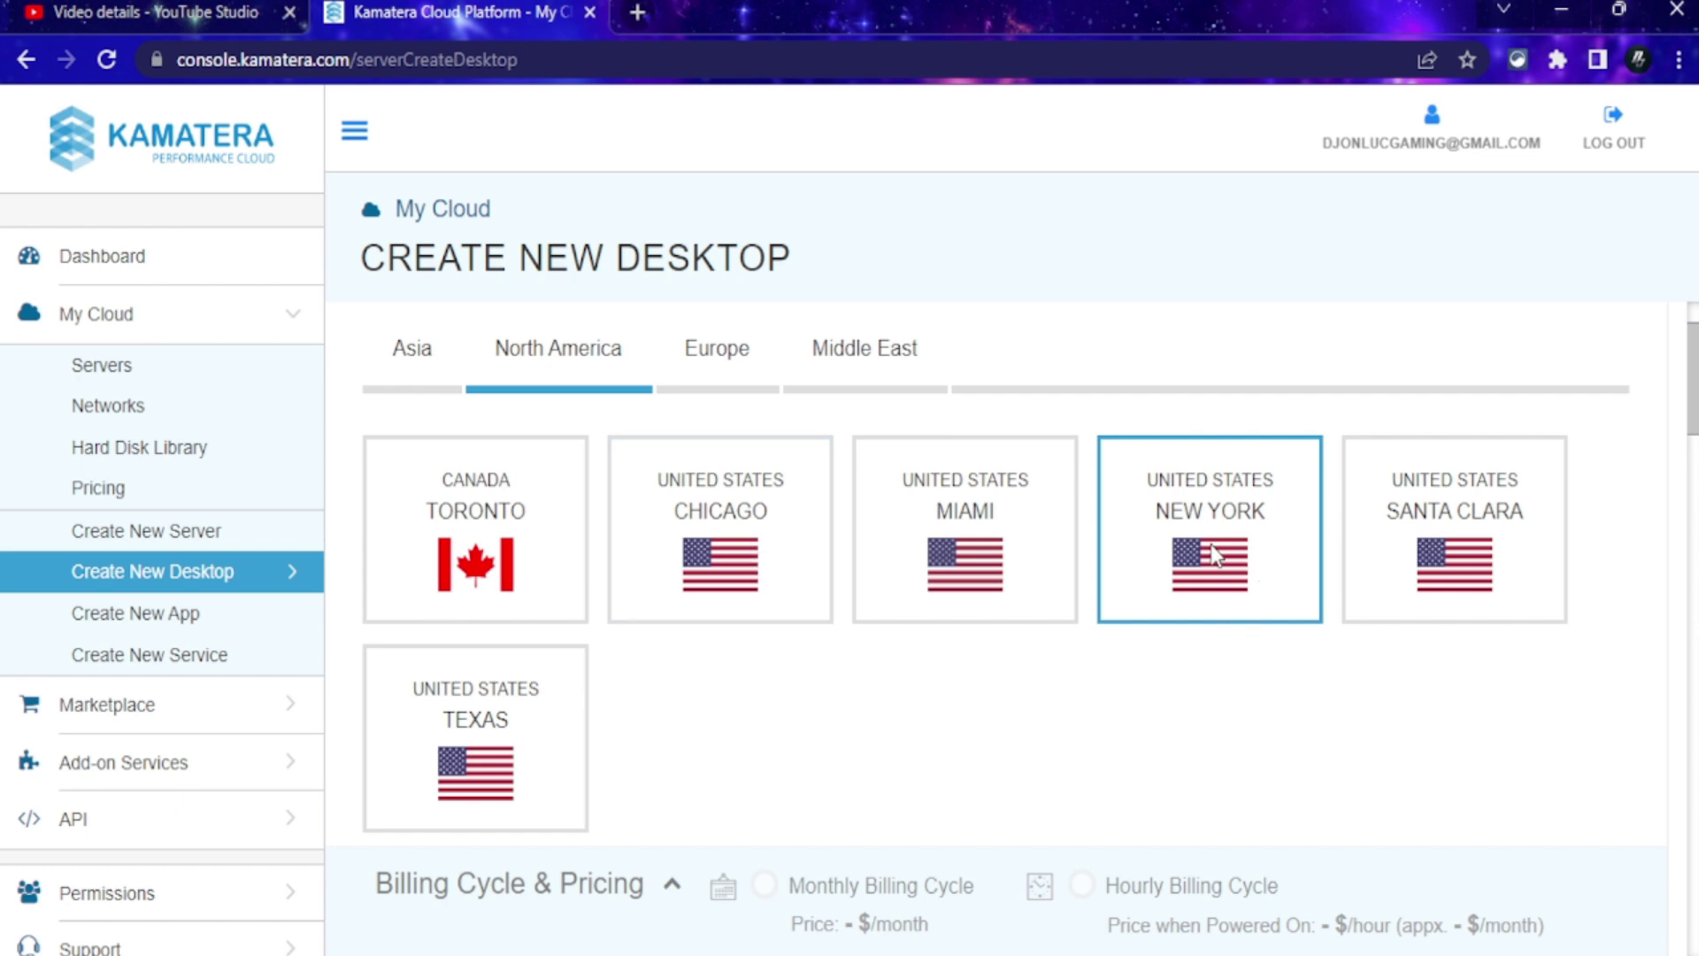
left_click(435, 748)
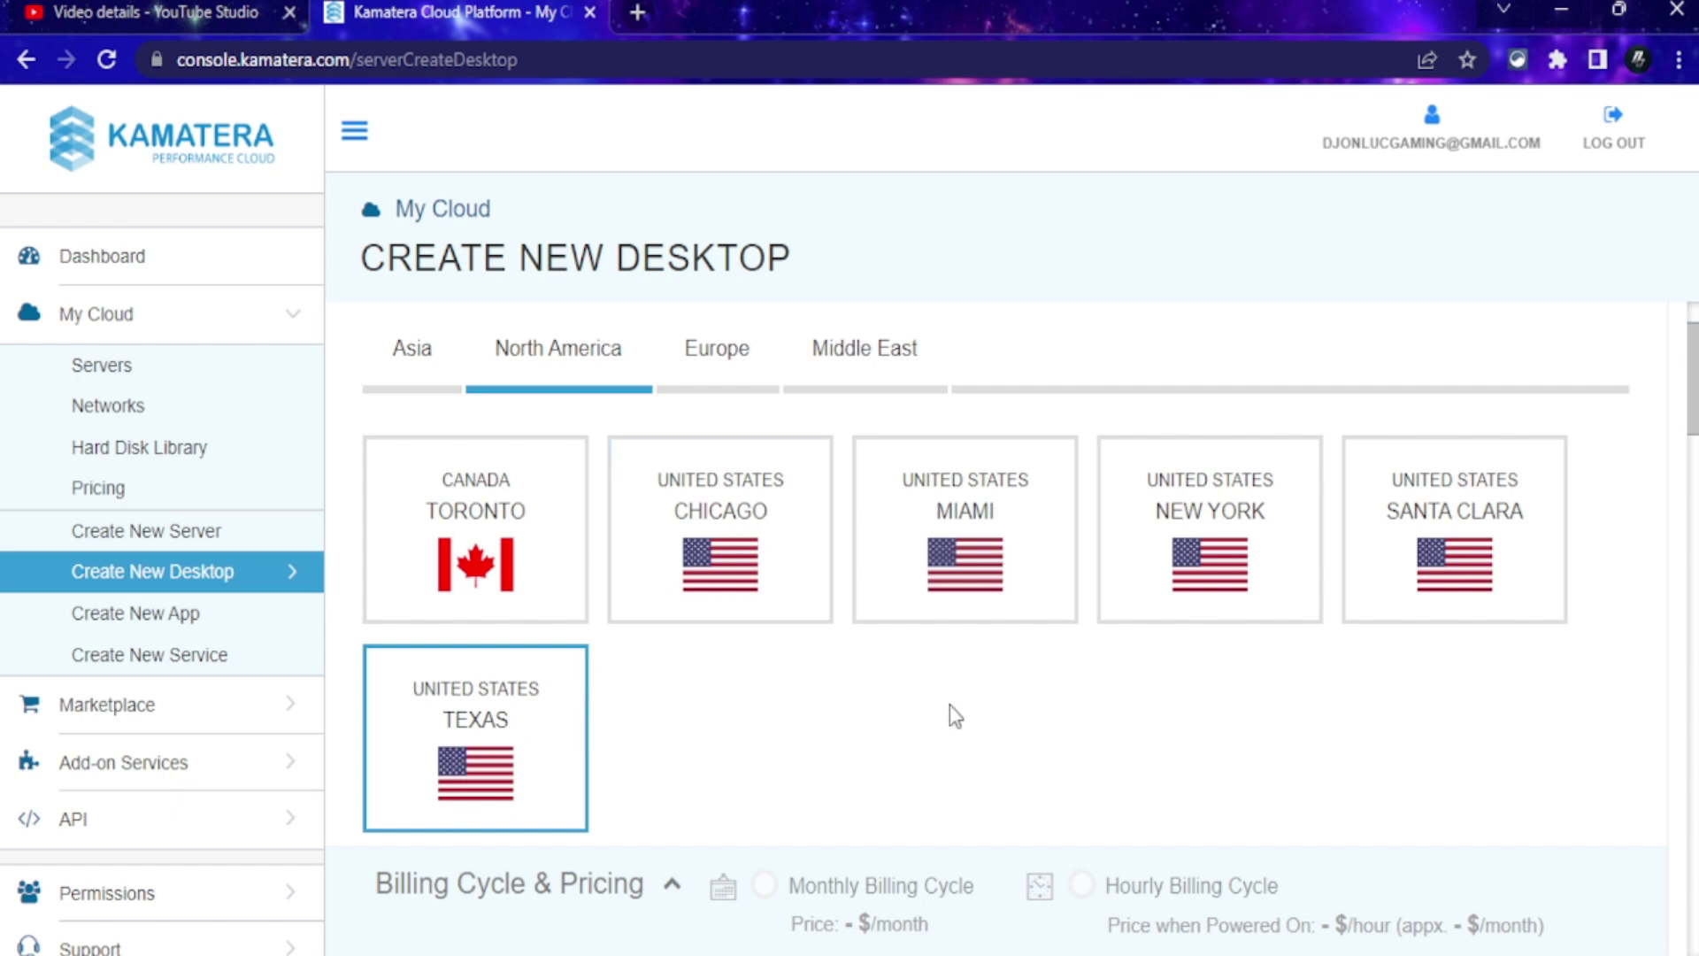
Select Windows (Windows 10 desktop 64bit) as the desktop OS and bring up the server specs.
scroll(948, 708, "down", 5)
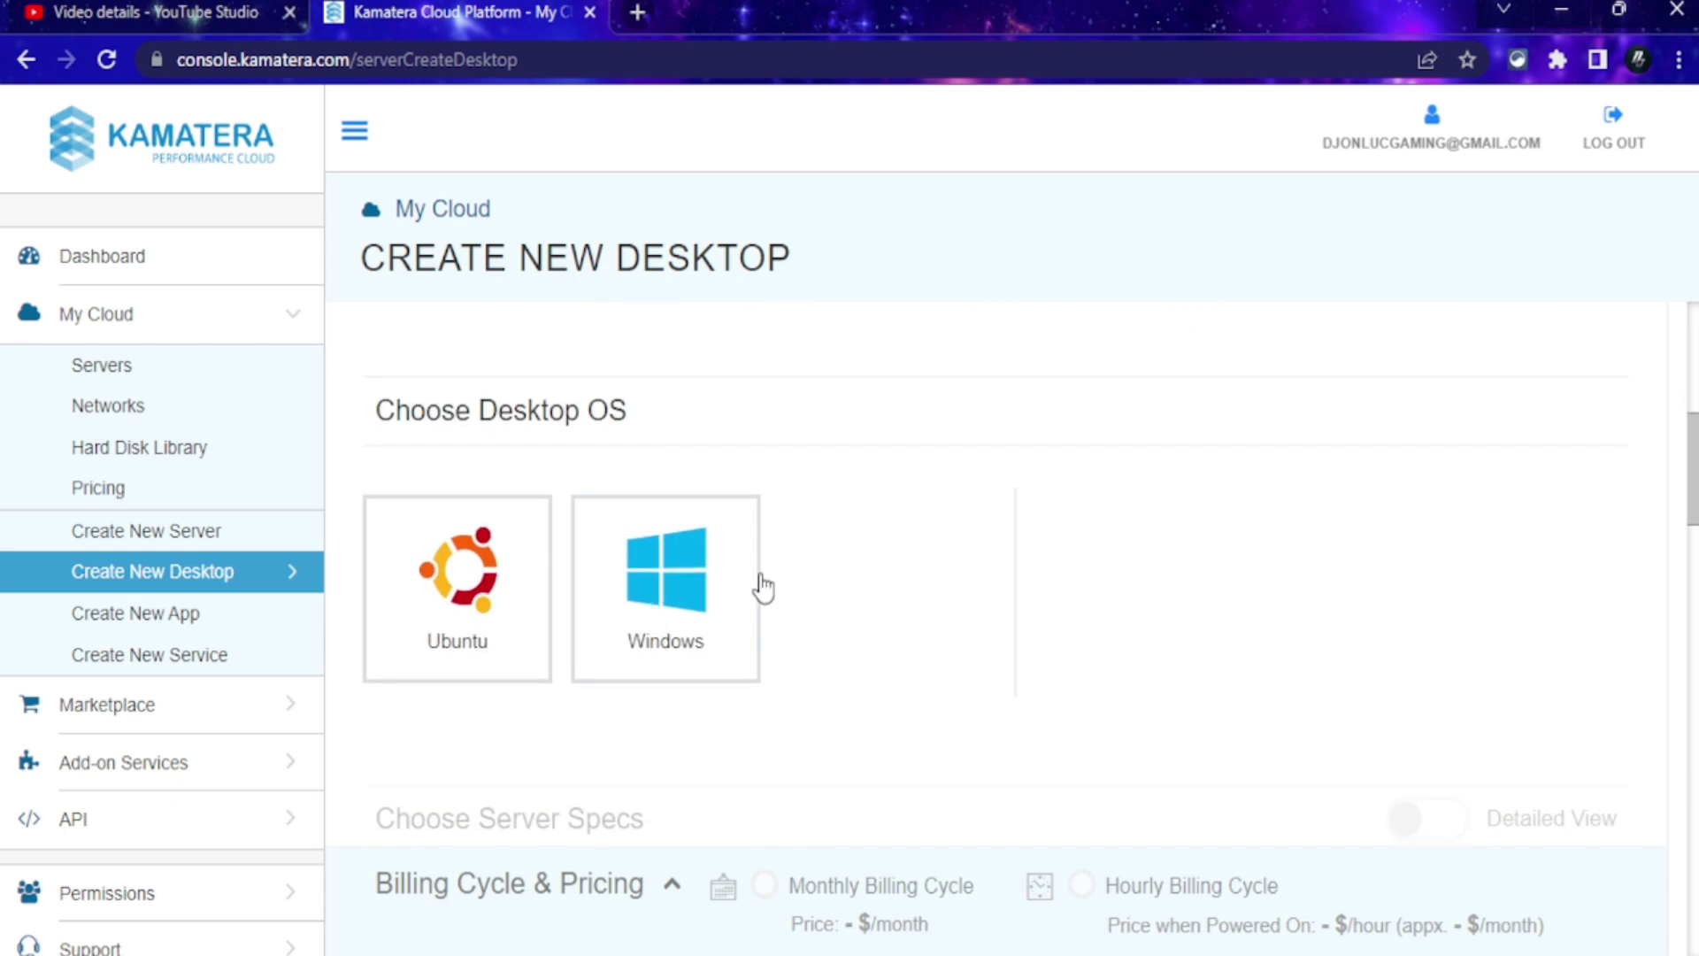
left_click(687, 605)
scroll(979, 474, "down", 3)
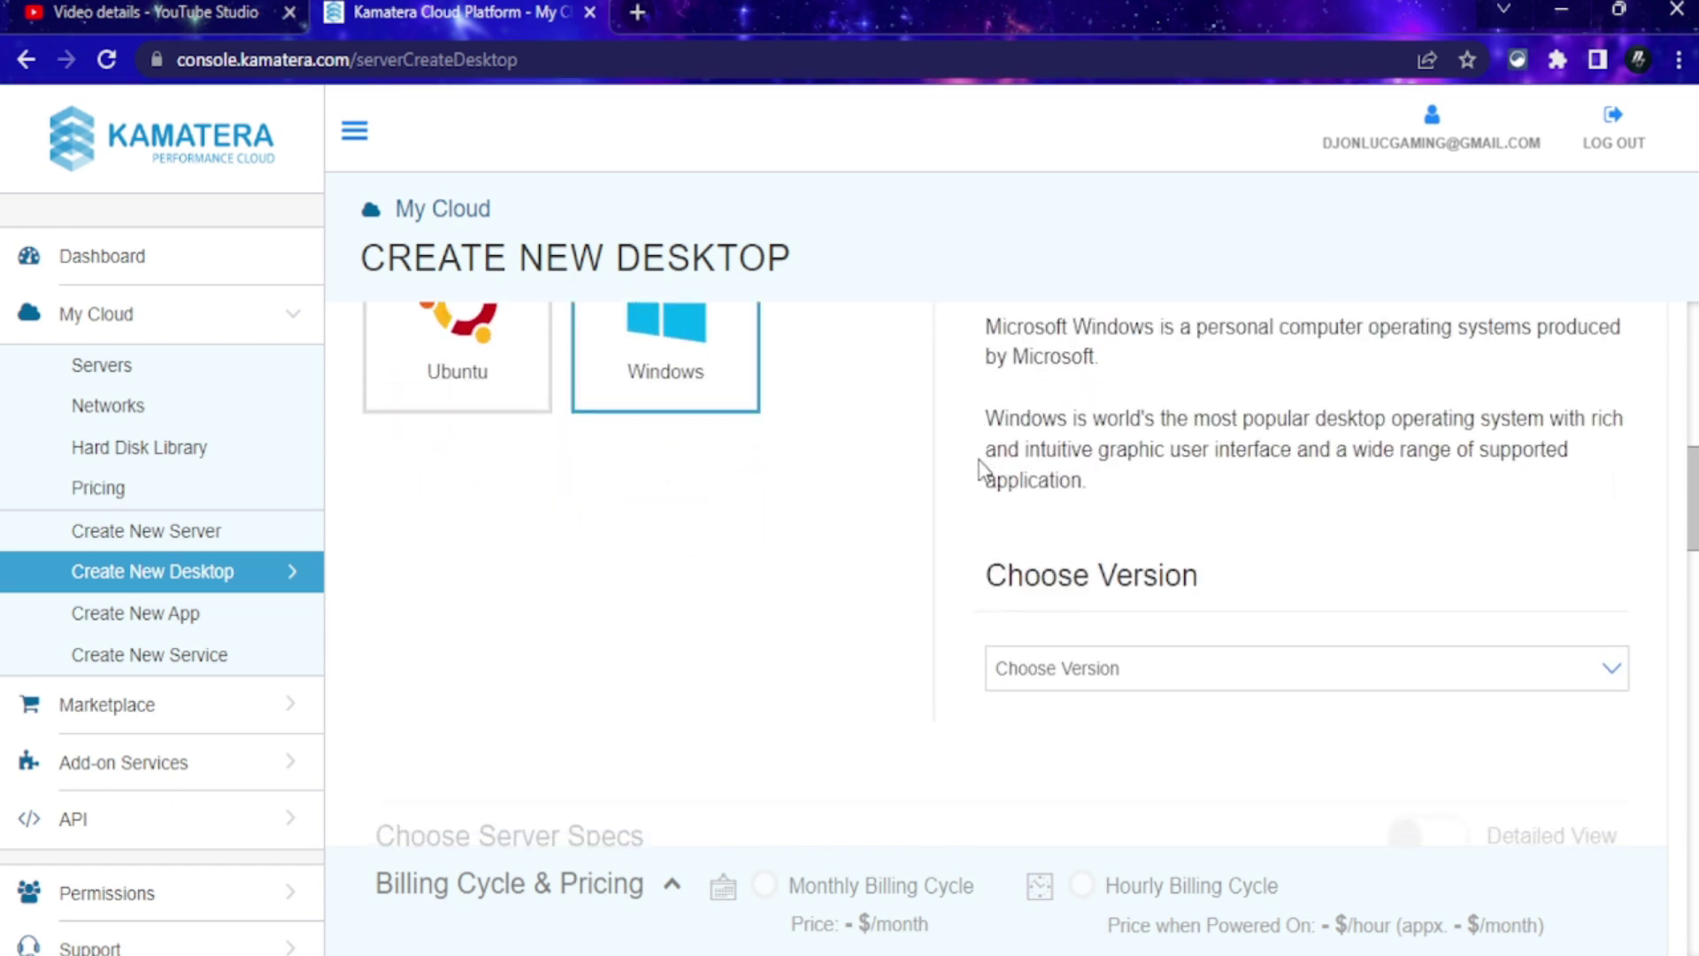
scroll(1271, 577, "up", 3)
scroll(1280, 683, "down", 2)
scroll(1263, 588, "up", 2)
scroll(1261, 588, "down", 4)
scroll(898, 614, "down", 6)
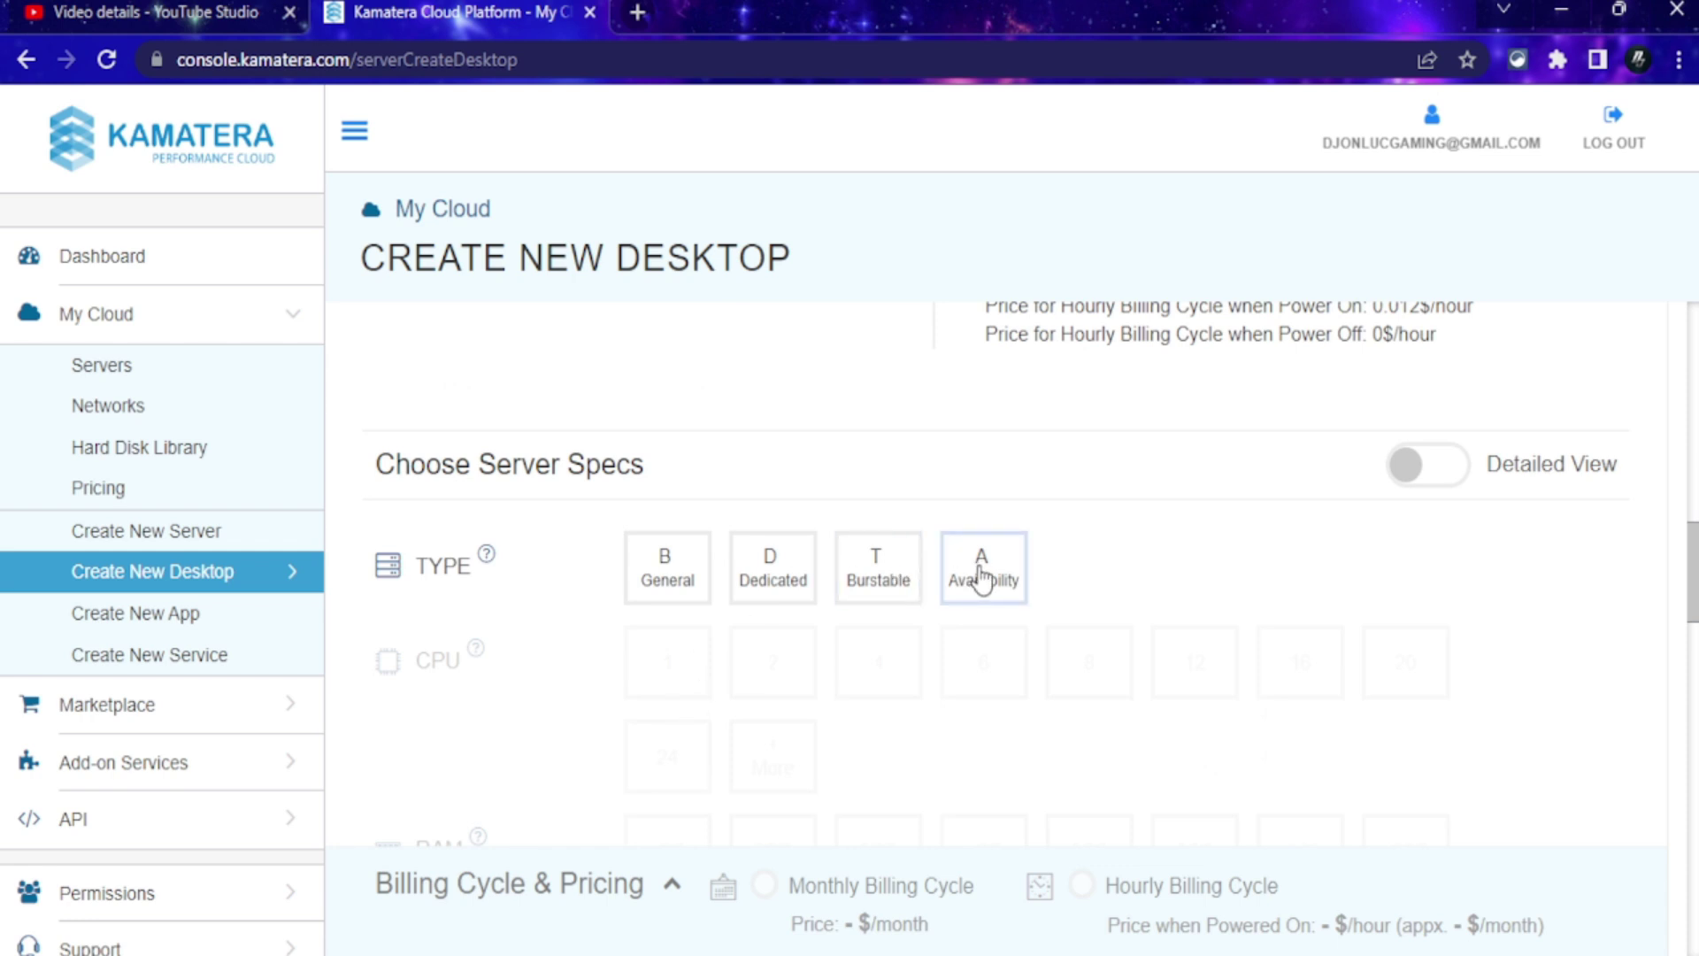
Set the server type to Availability after briefly trying Dedicated.
left_click(981, 577)
scroll(884, 539, "down", 2)
left_click(783, 442)
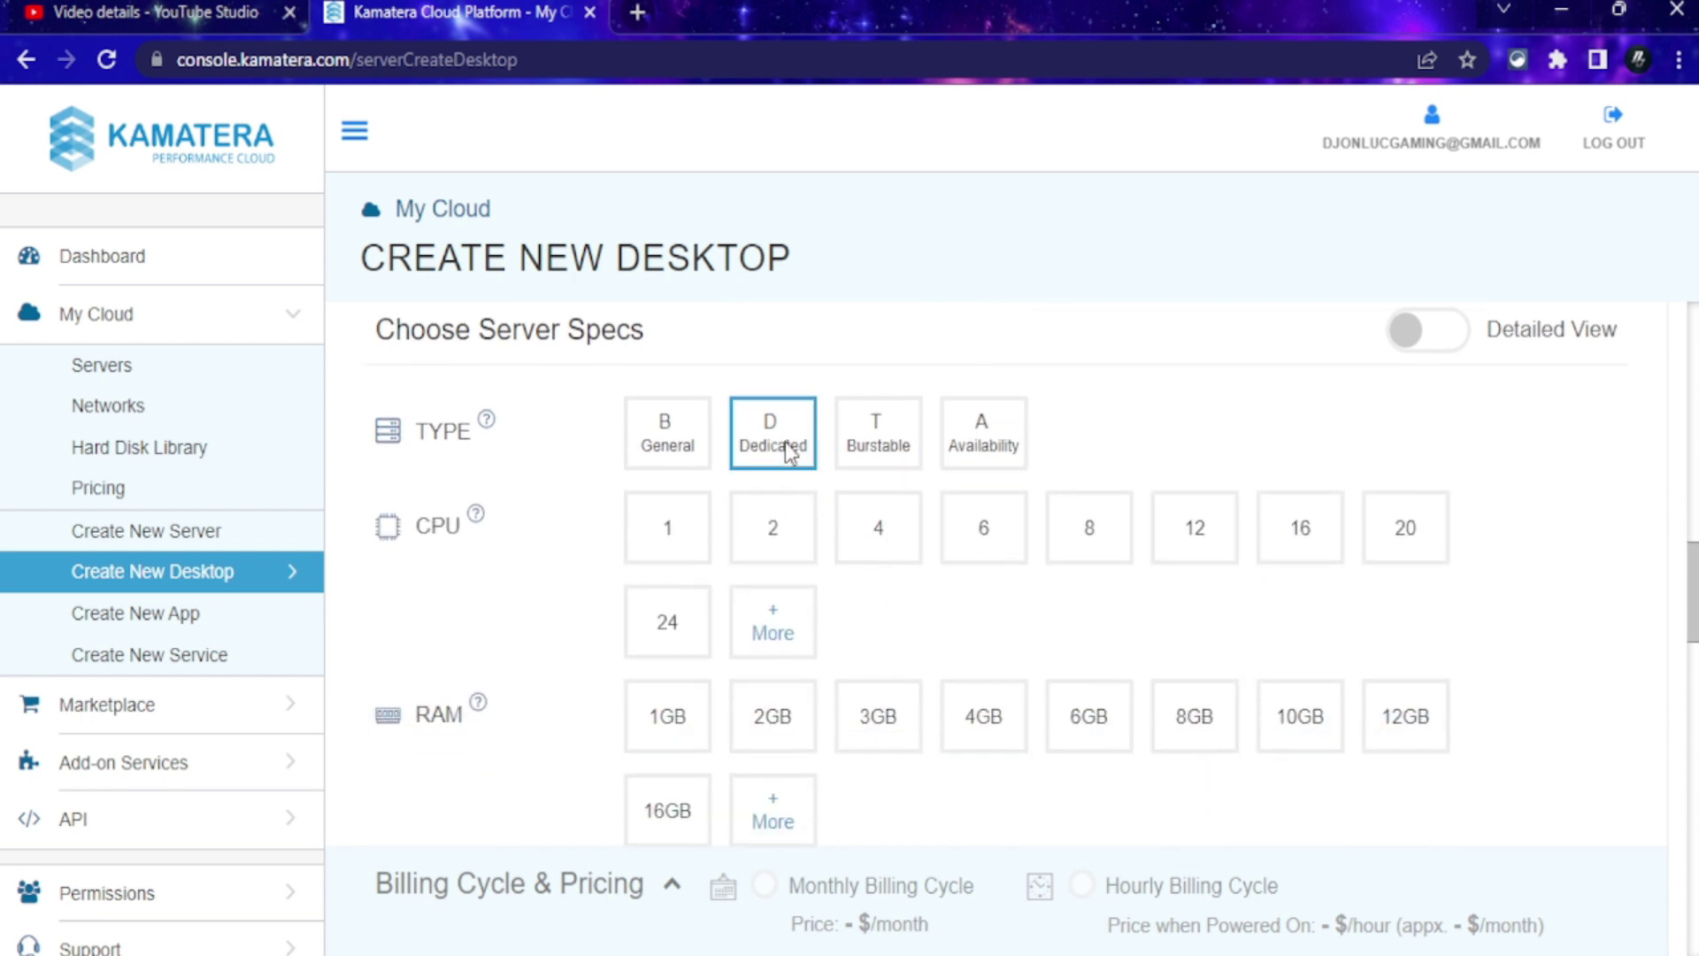
left_click(998, 449)
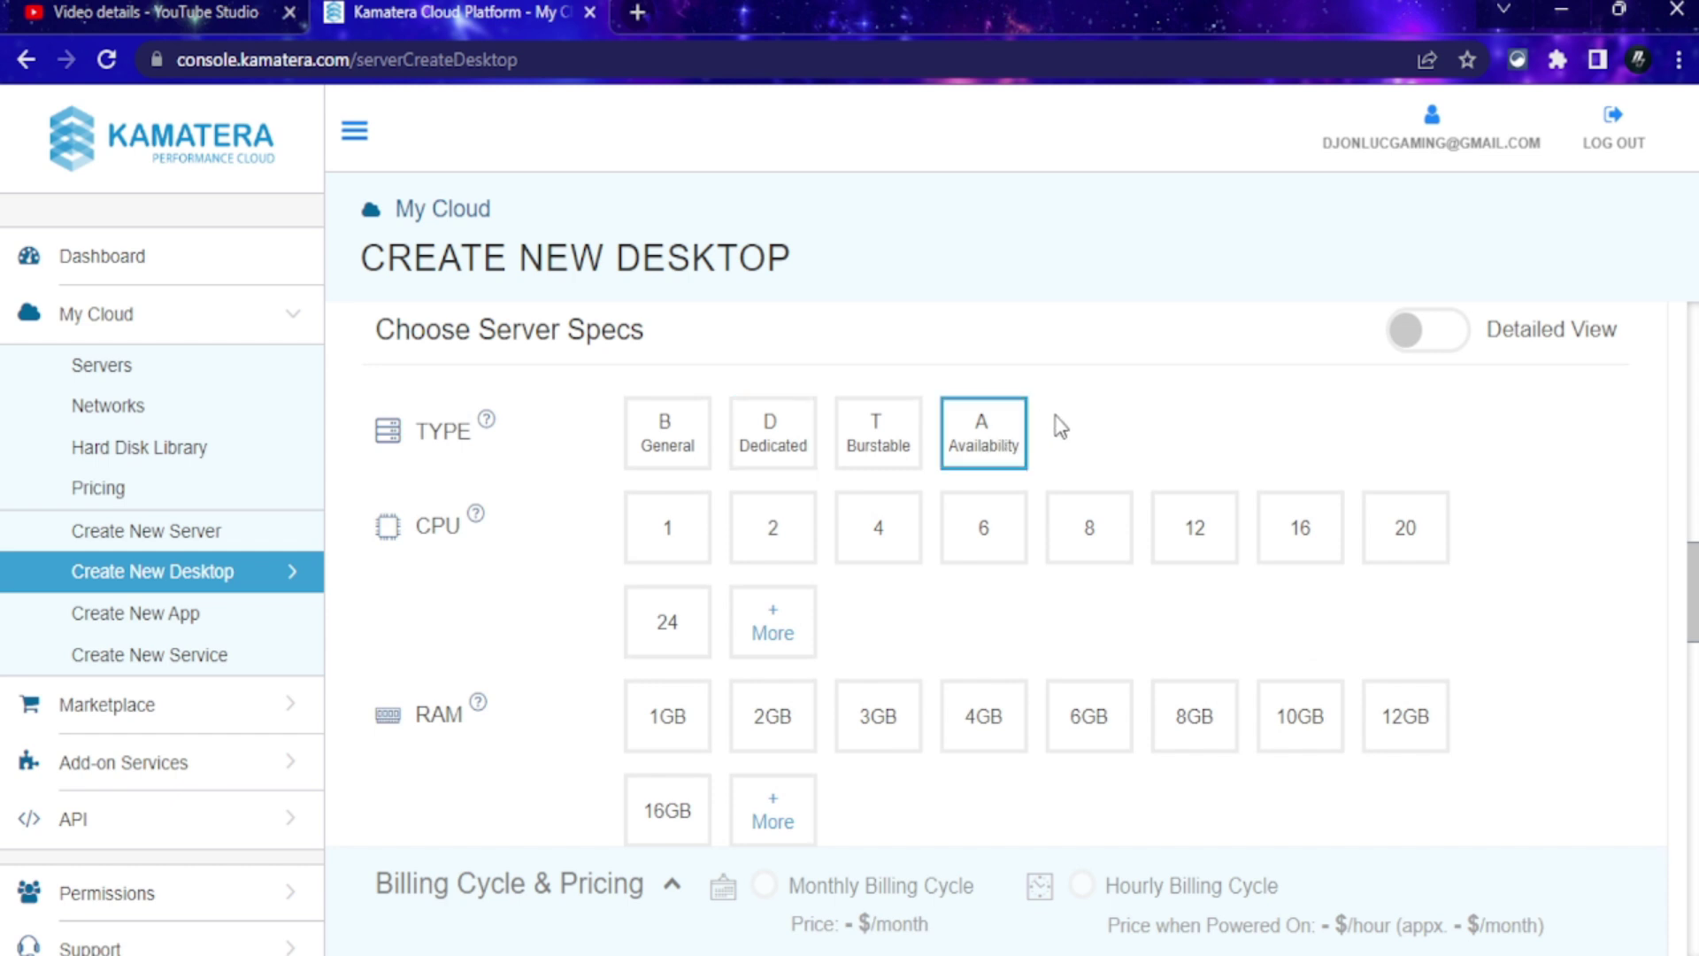
scroll(1059, 439, "down", 2)
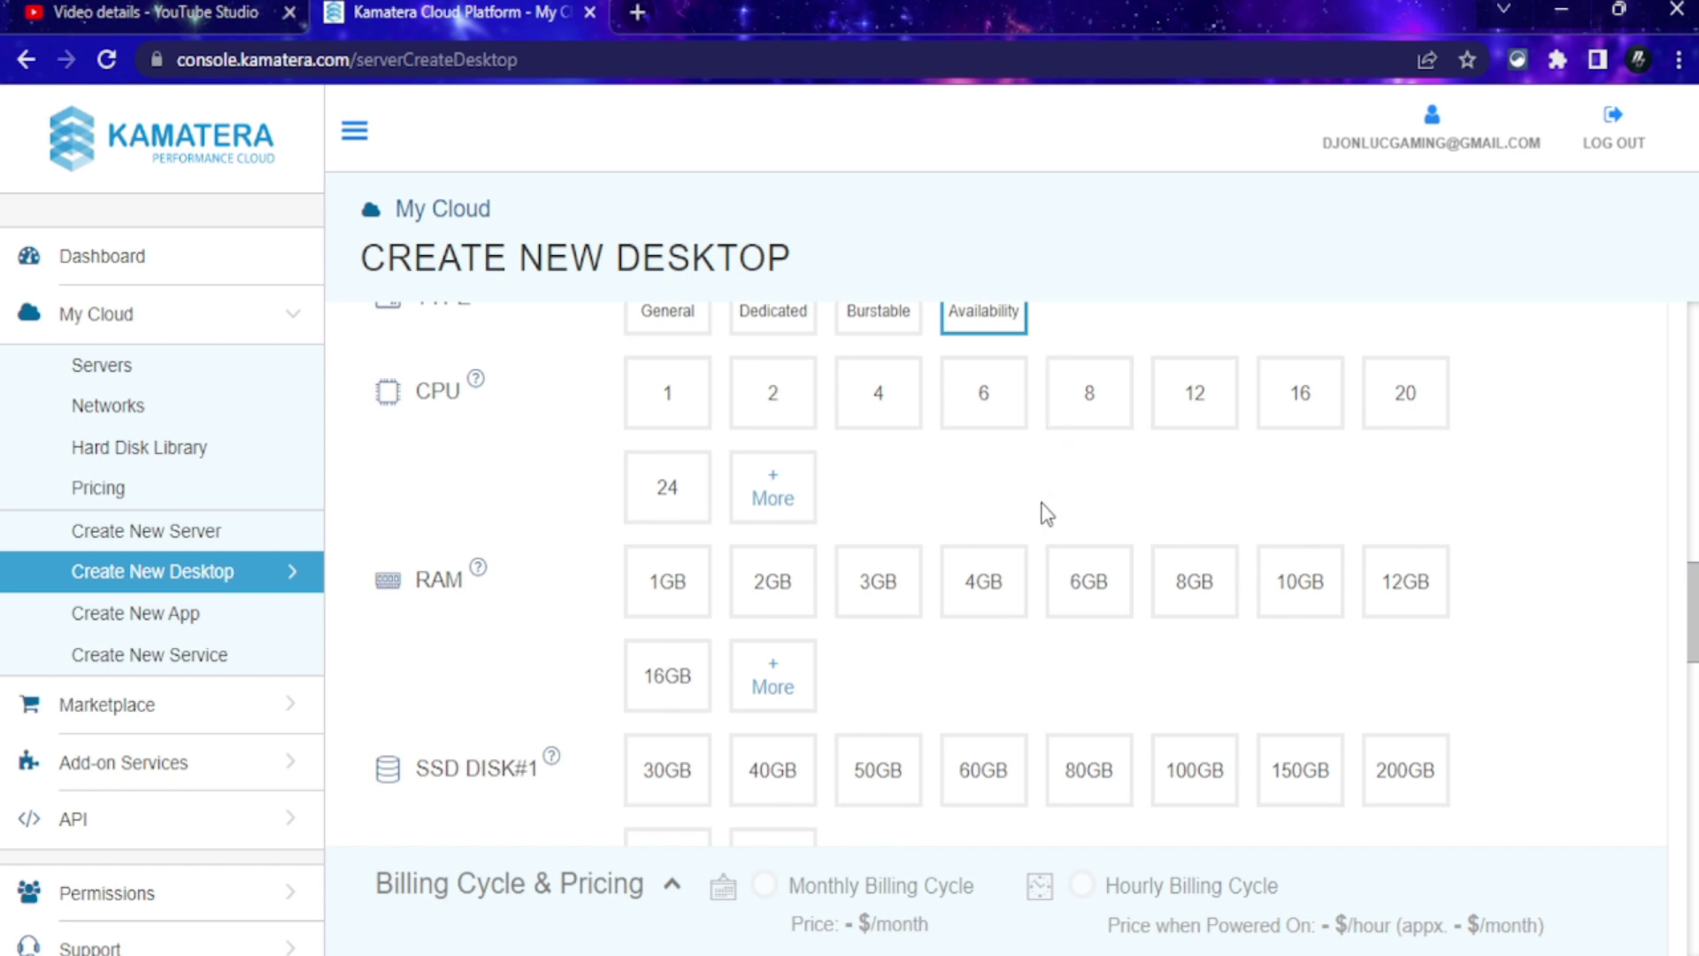
scroll(1042, 508, "up", 2)
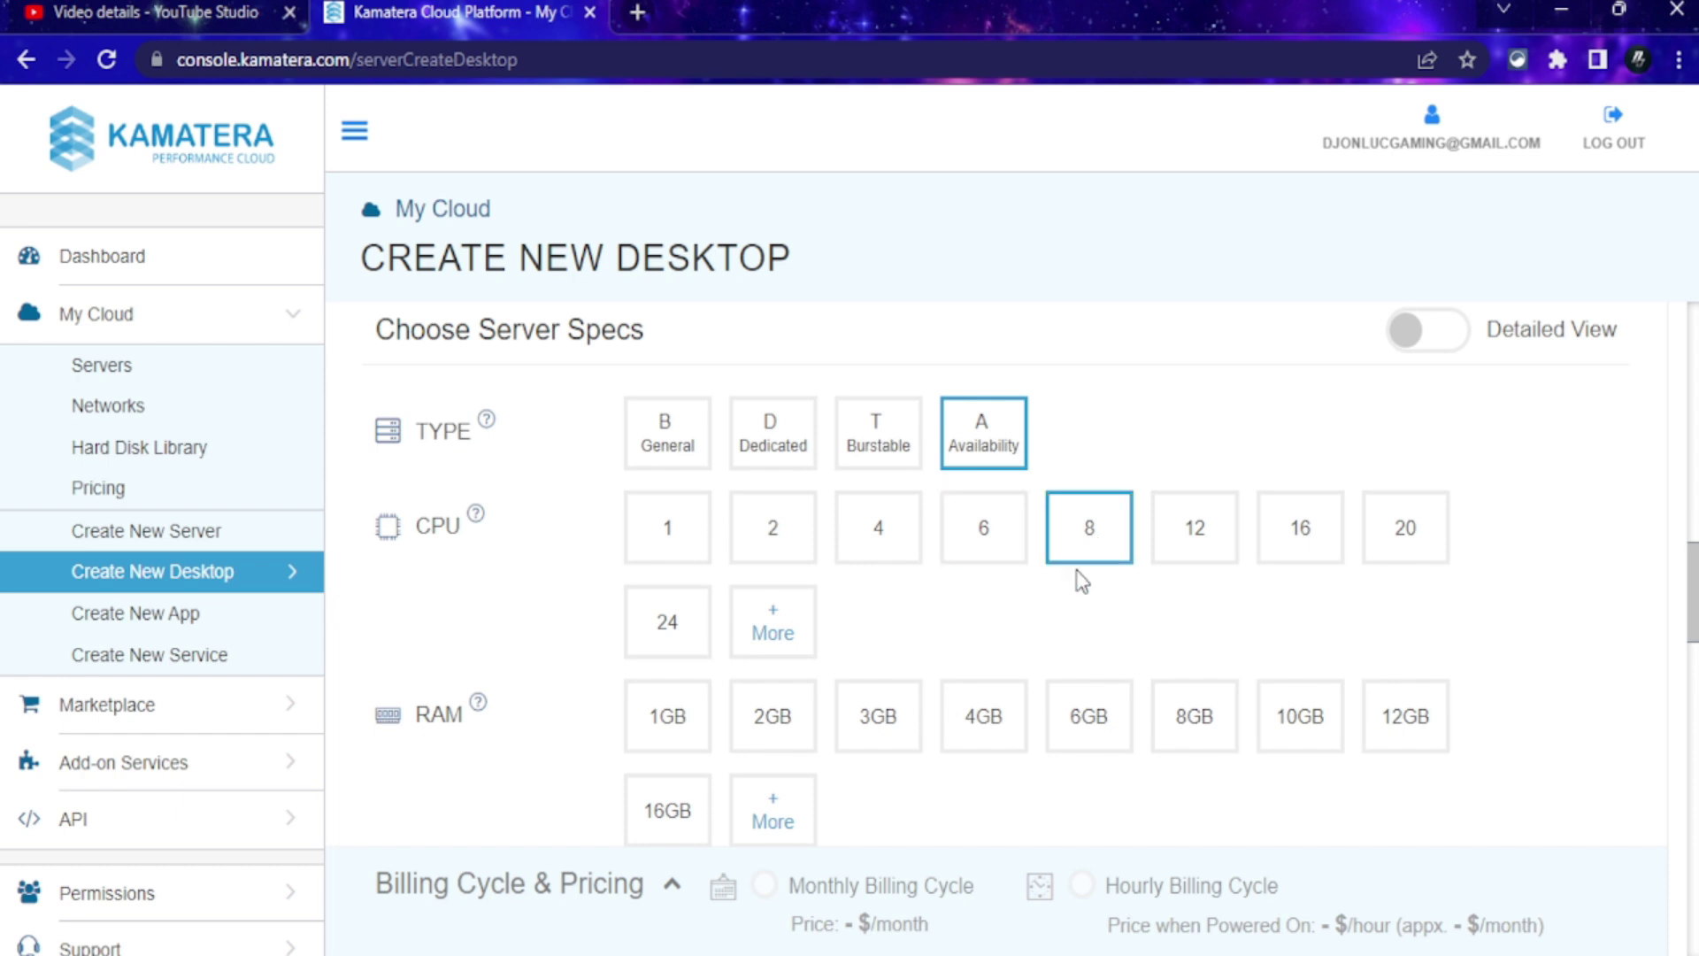
scroll(1081, 581, "down", 2)
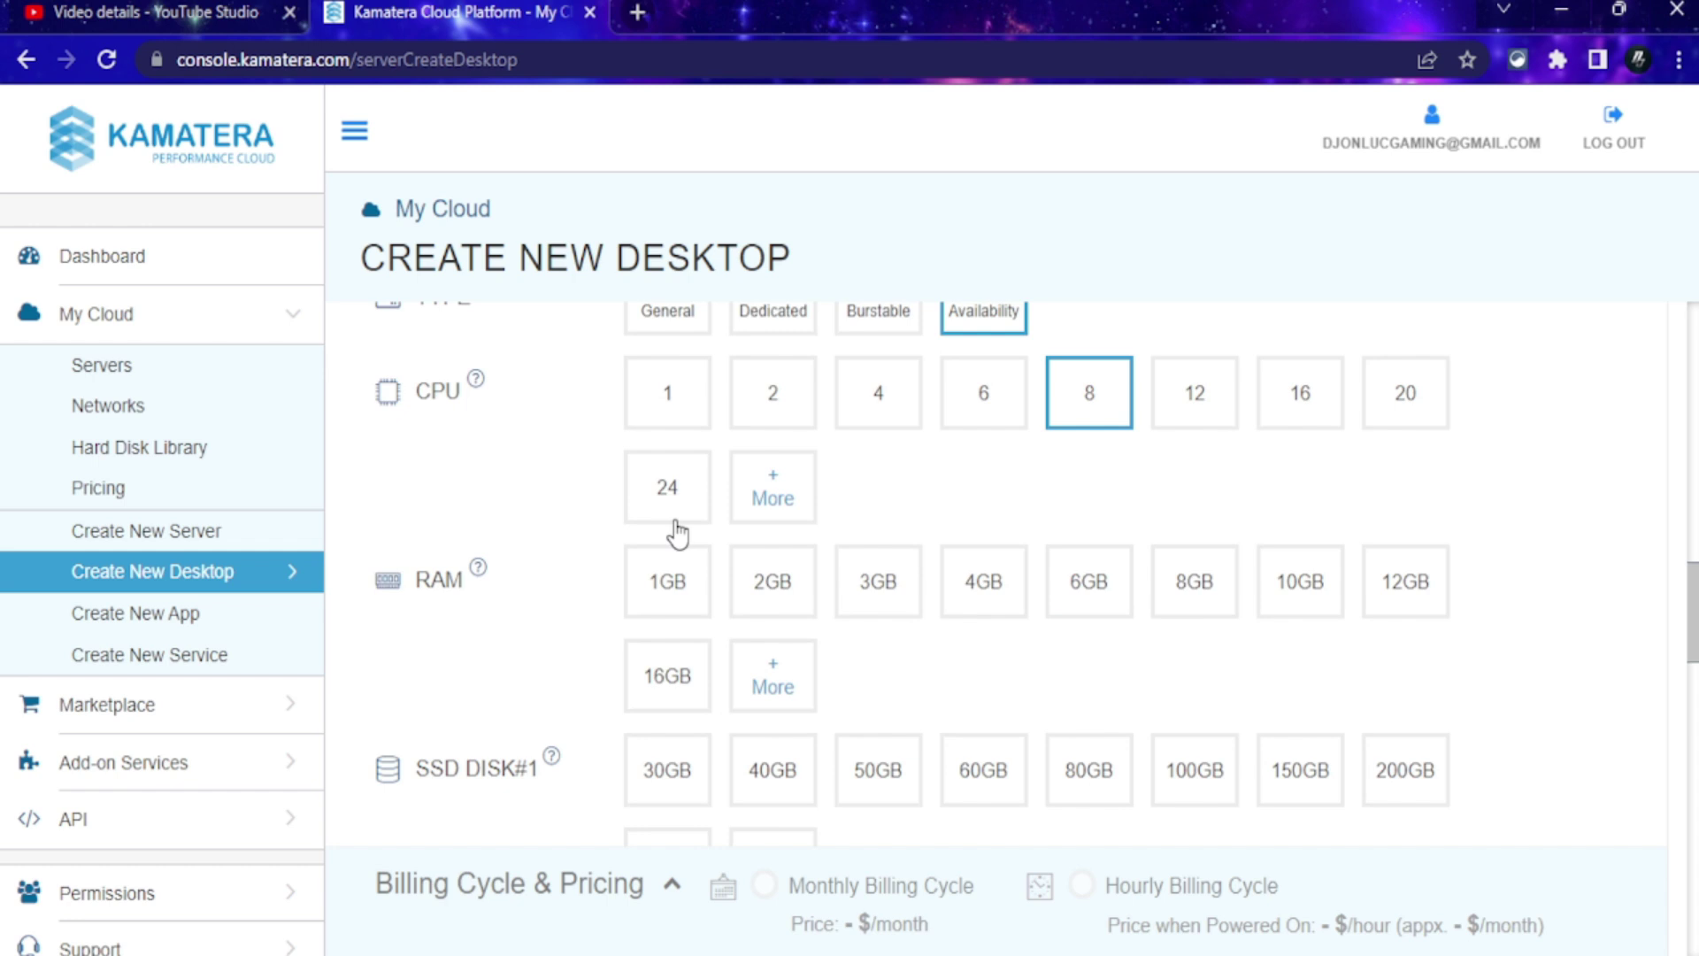
Choose 16GB of RAM and bring the SSD DISK#1 size options into view.
left_click(1389, 612)
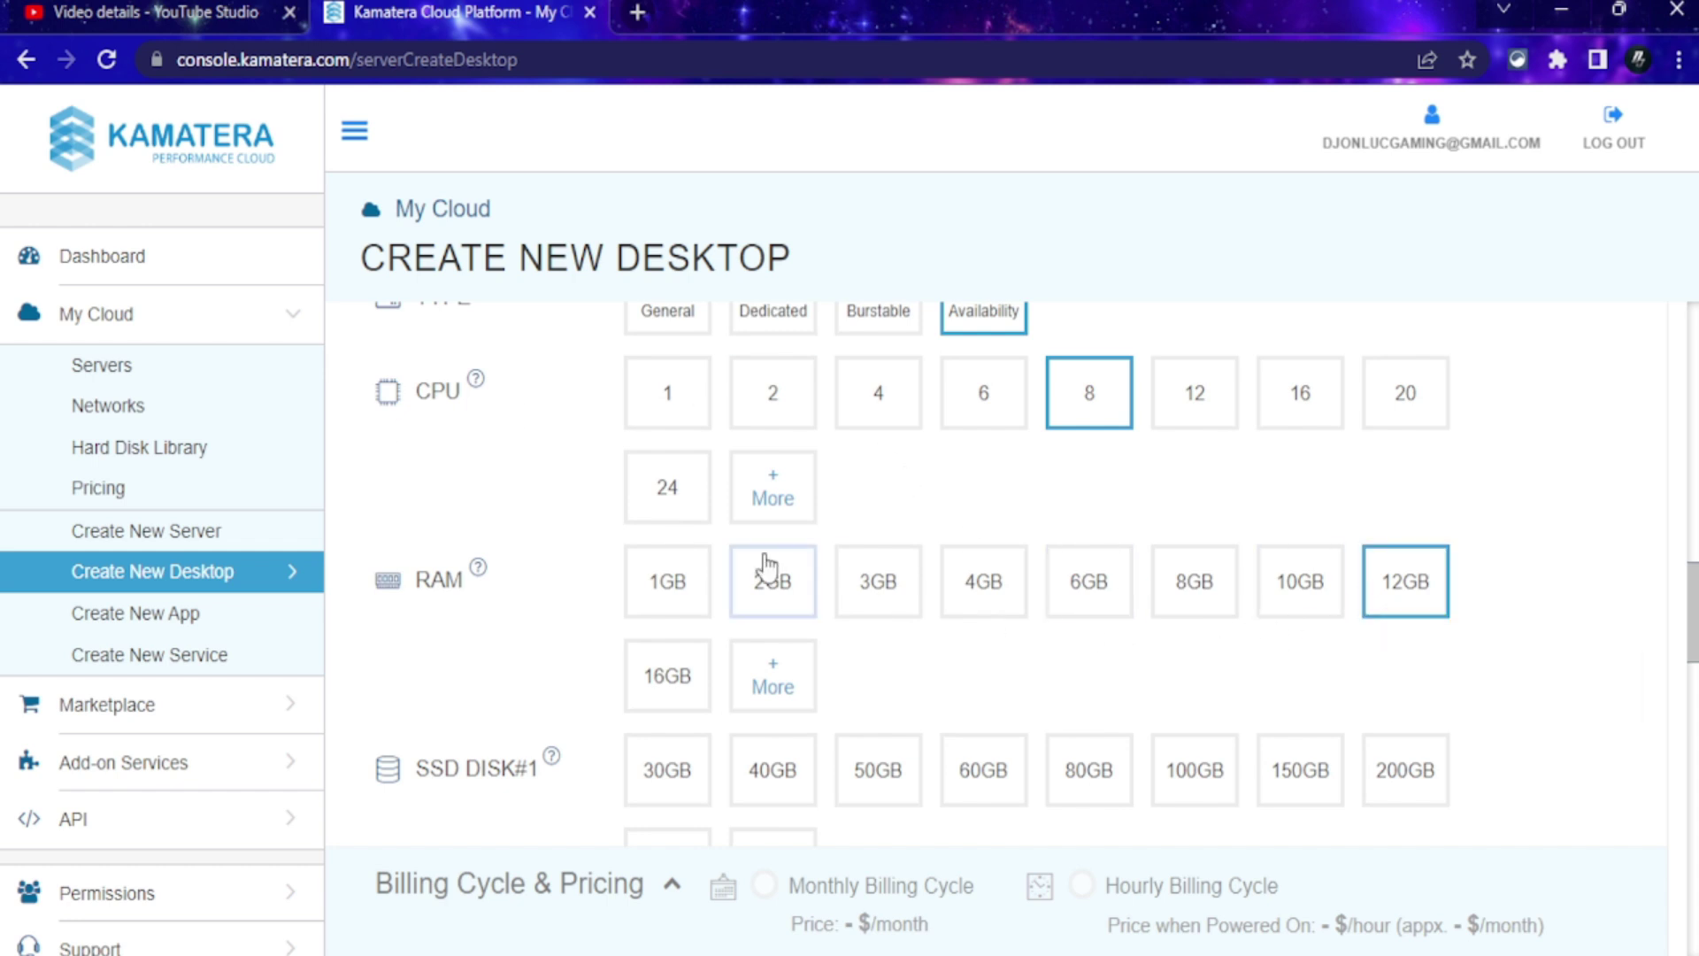
left_click(667, 675)
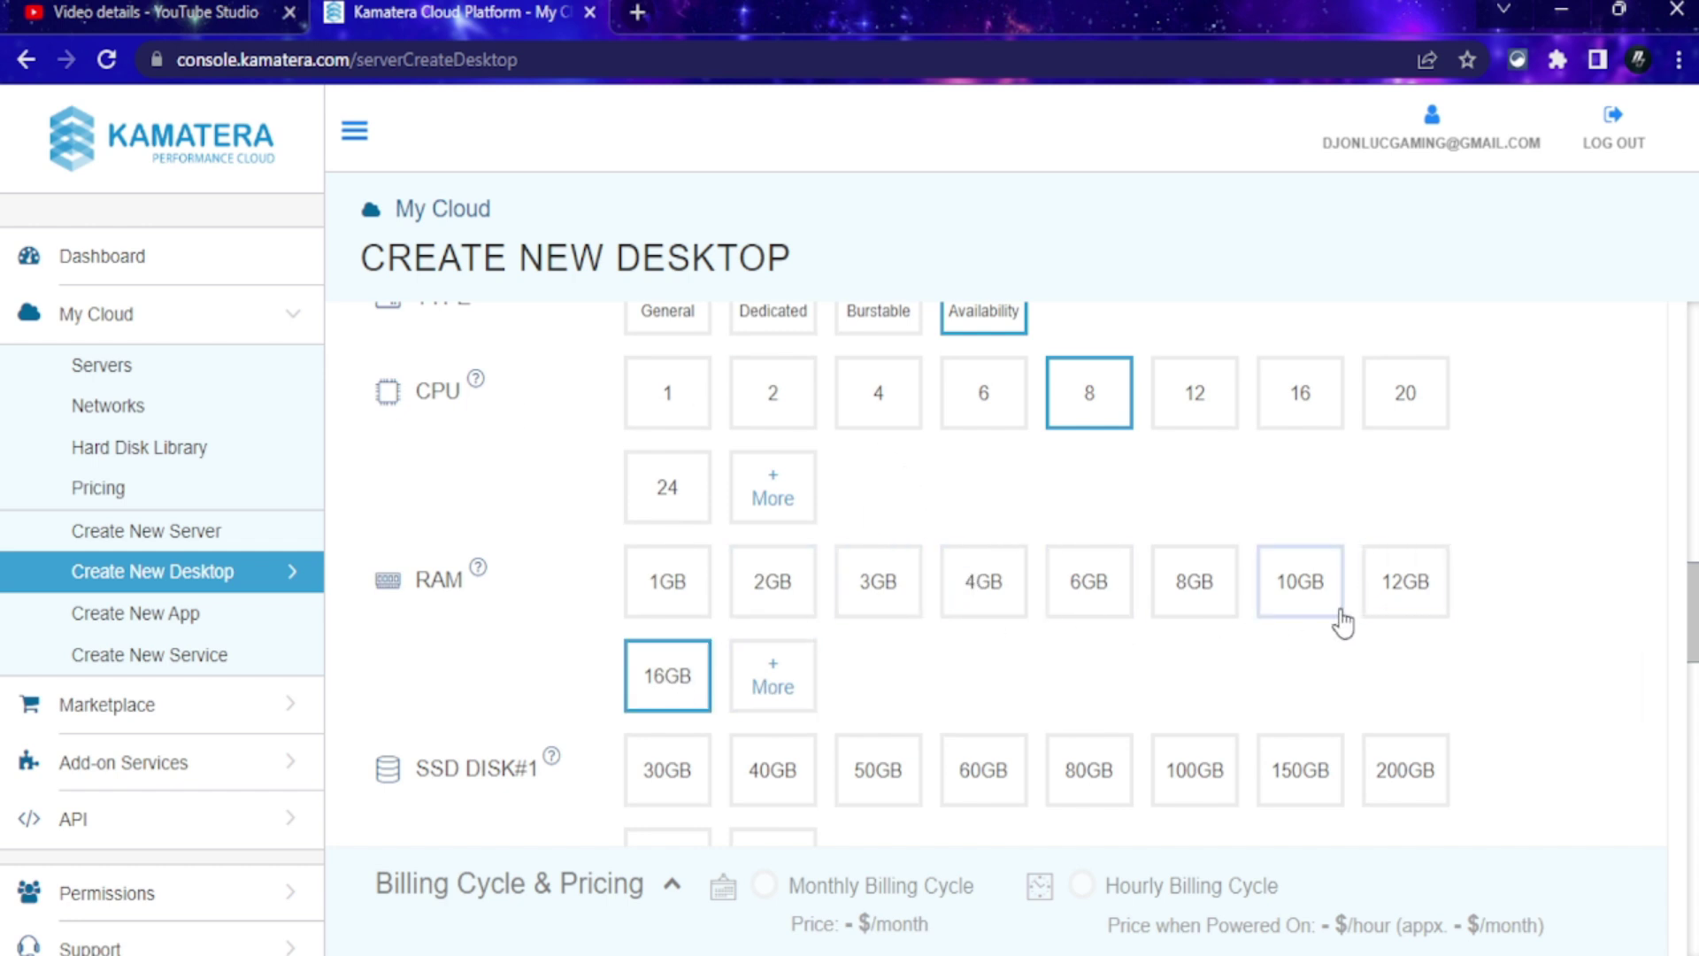
scroll(1186, 761, "down", 2)
scroll(1186, 761, "down", 1)
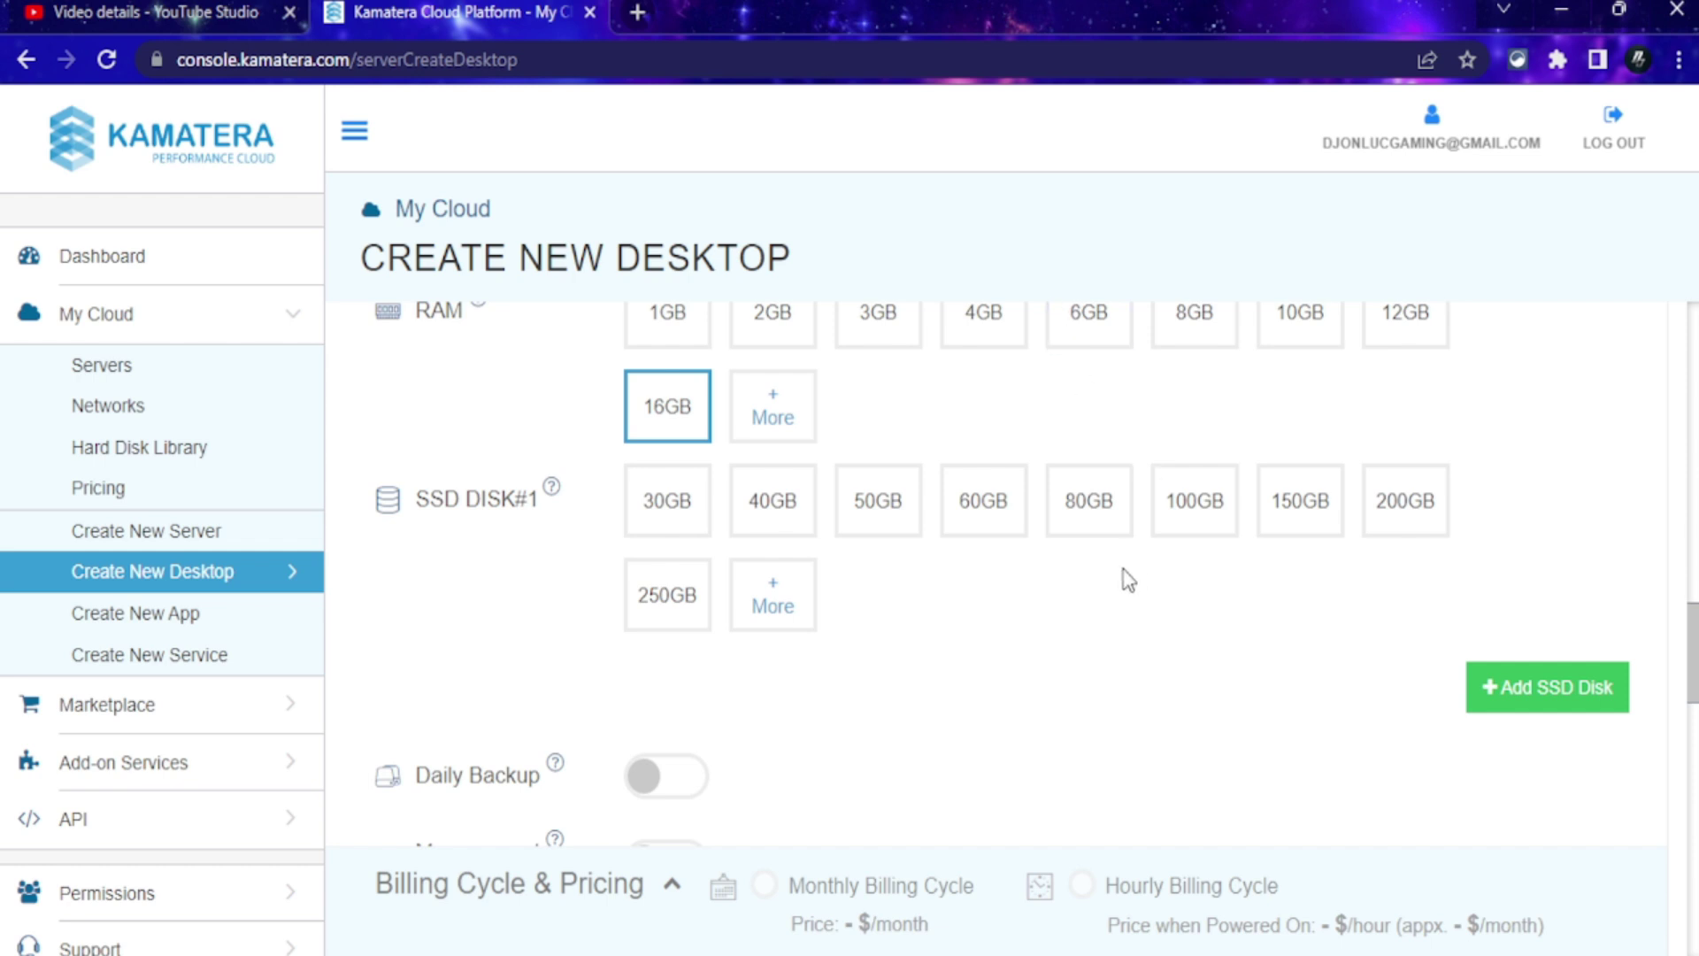
Give the desktop a 150GB SSD and 12GB RAM, keeping 8 CPUs at 96$/month.
left_click(1306, 524)
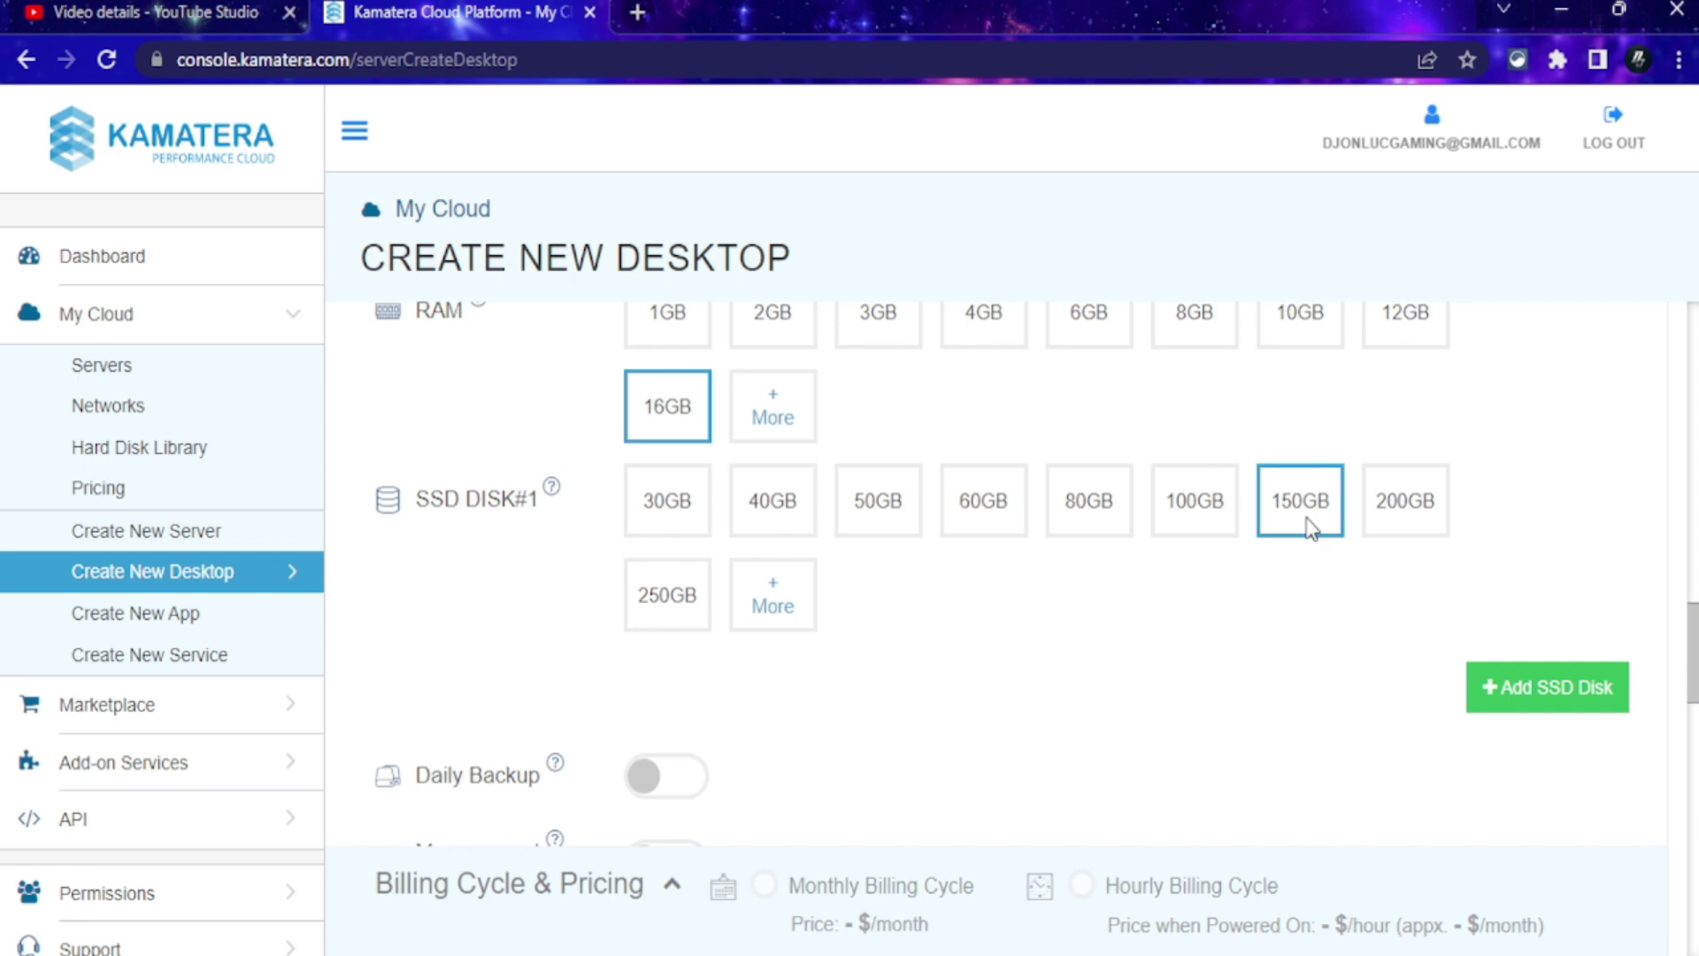
scroll(1032, 649, "up", 3)
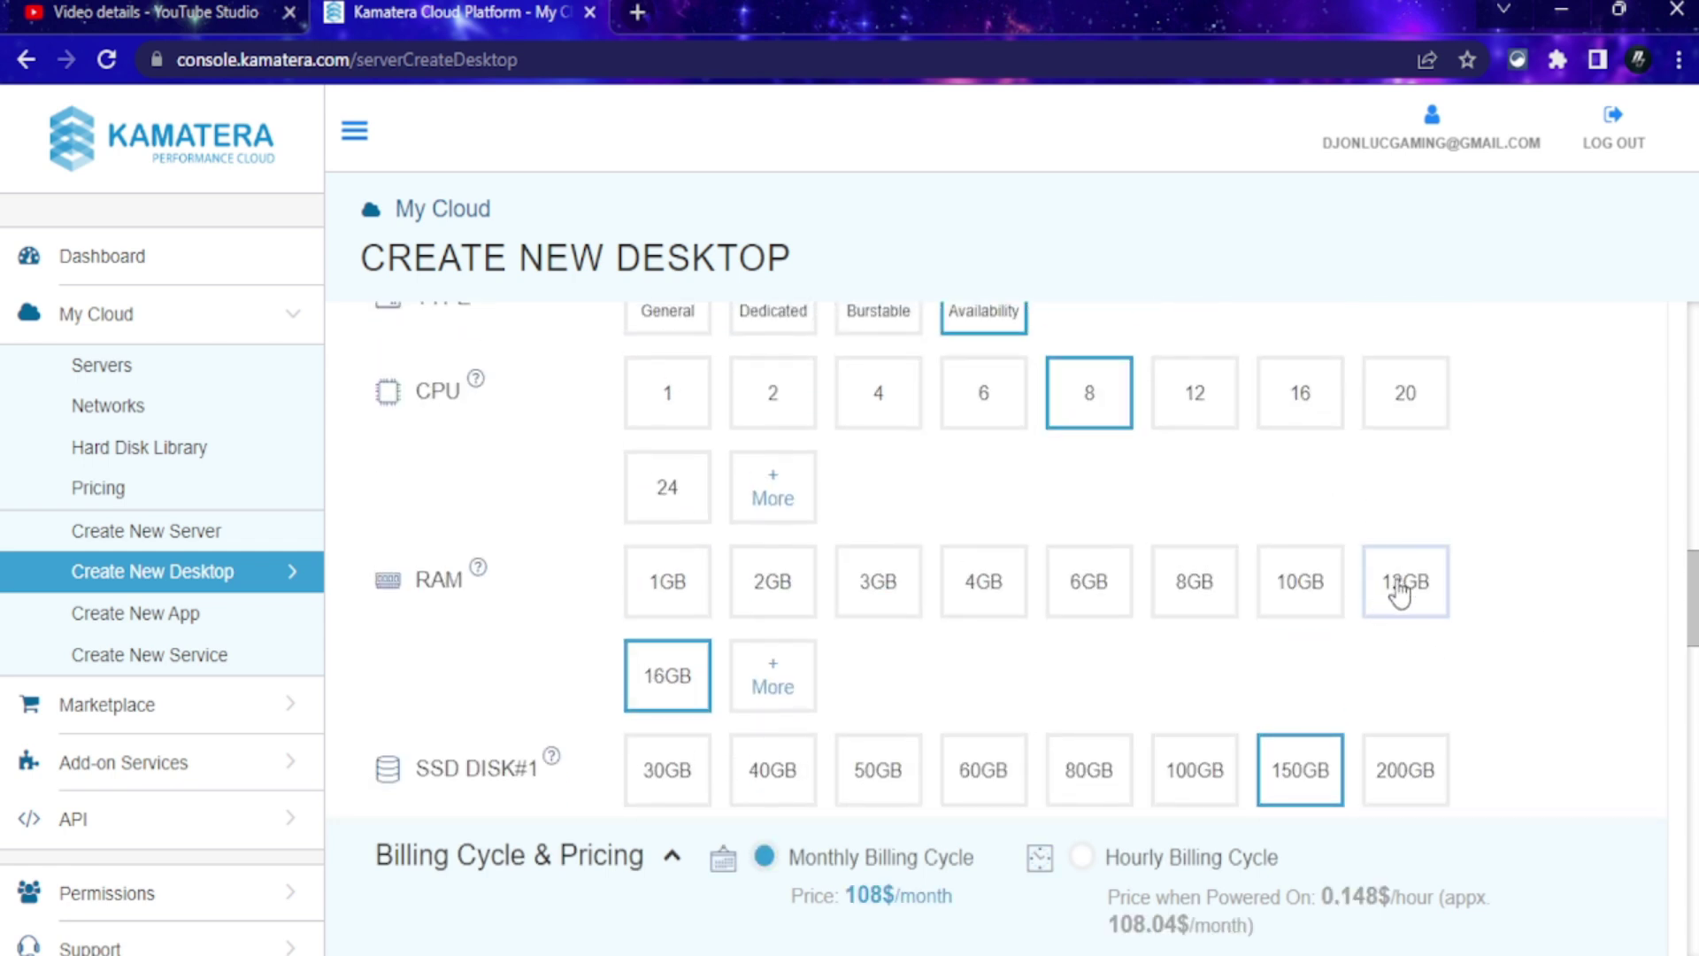
left_click(1399, 591)
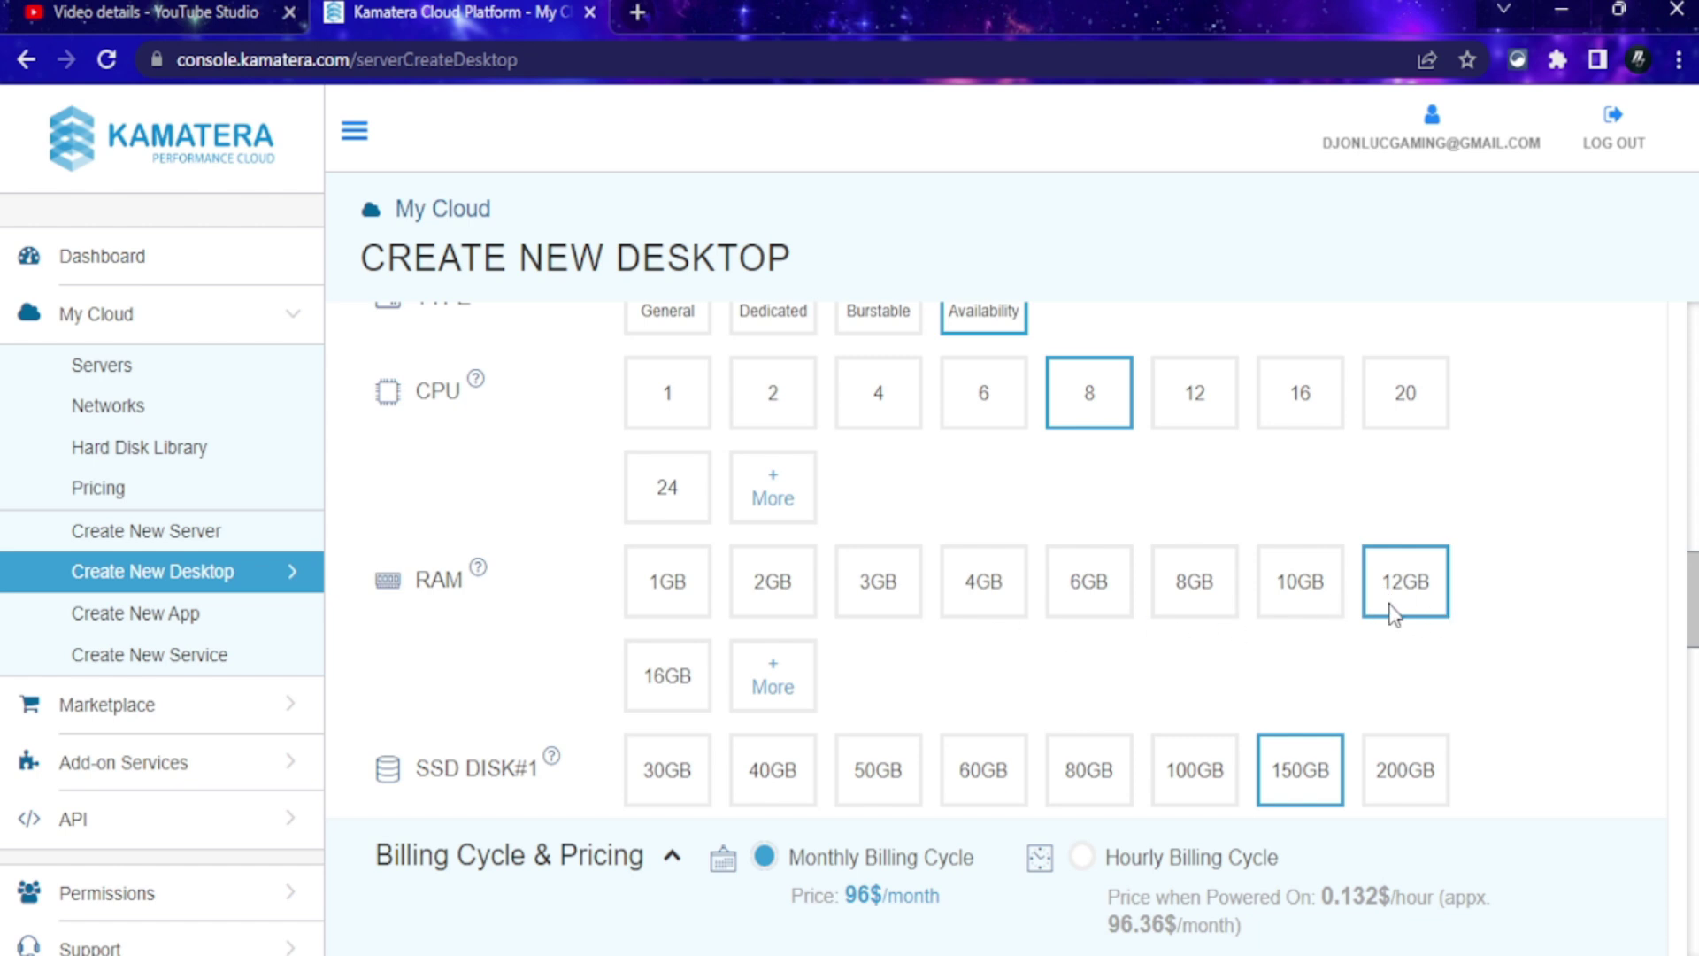
left_click(1201, 402)
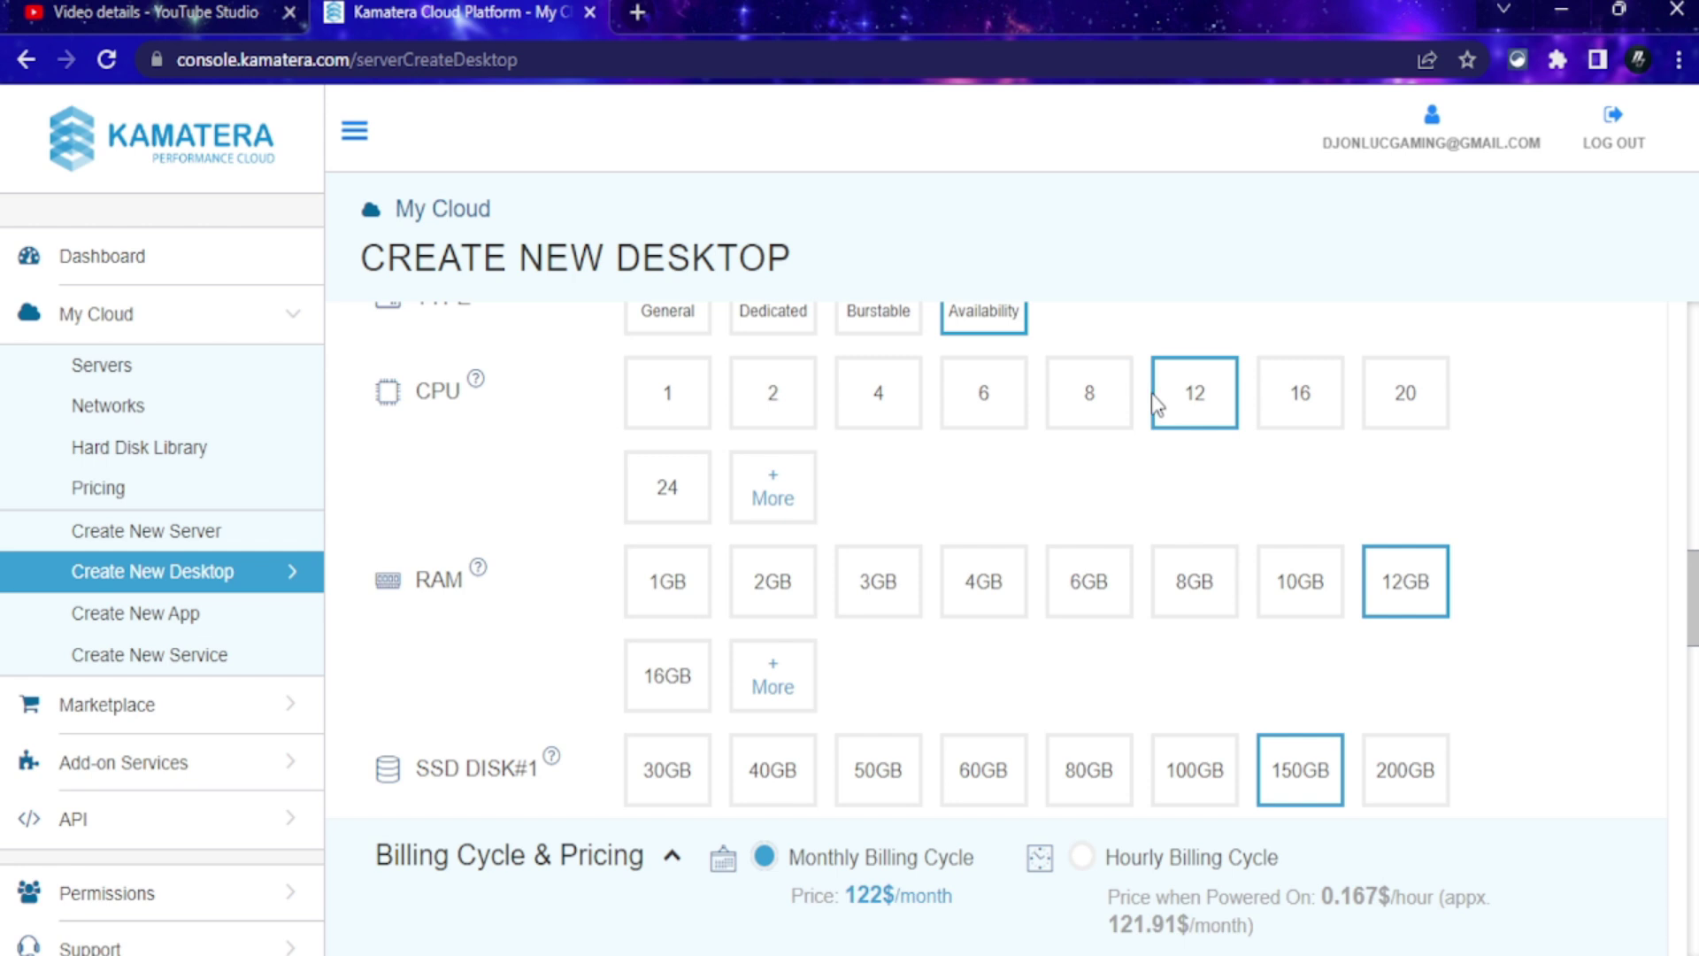
left_click(1106, 403)
scroll(1161, 443, "up", 1)
scroll(1027, 438, "down", 2)
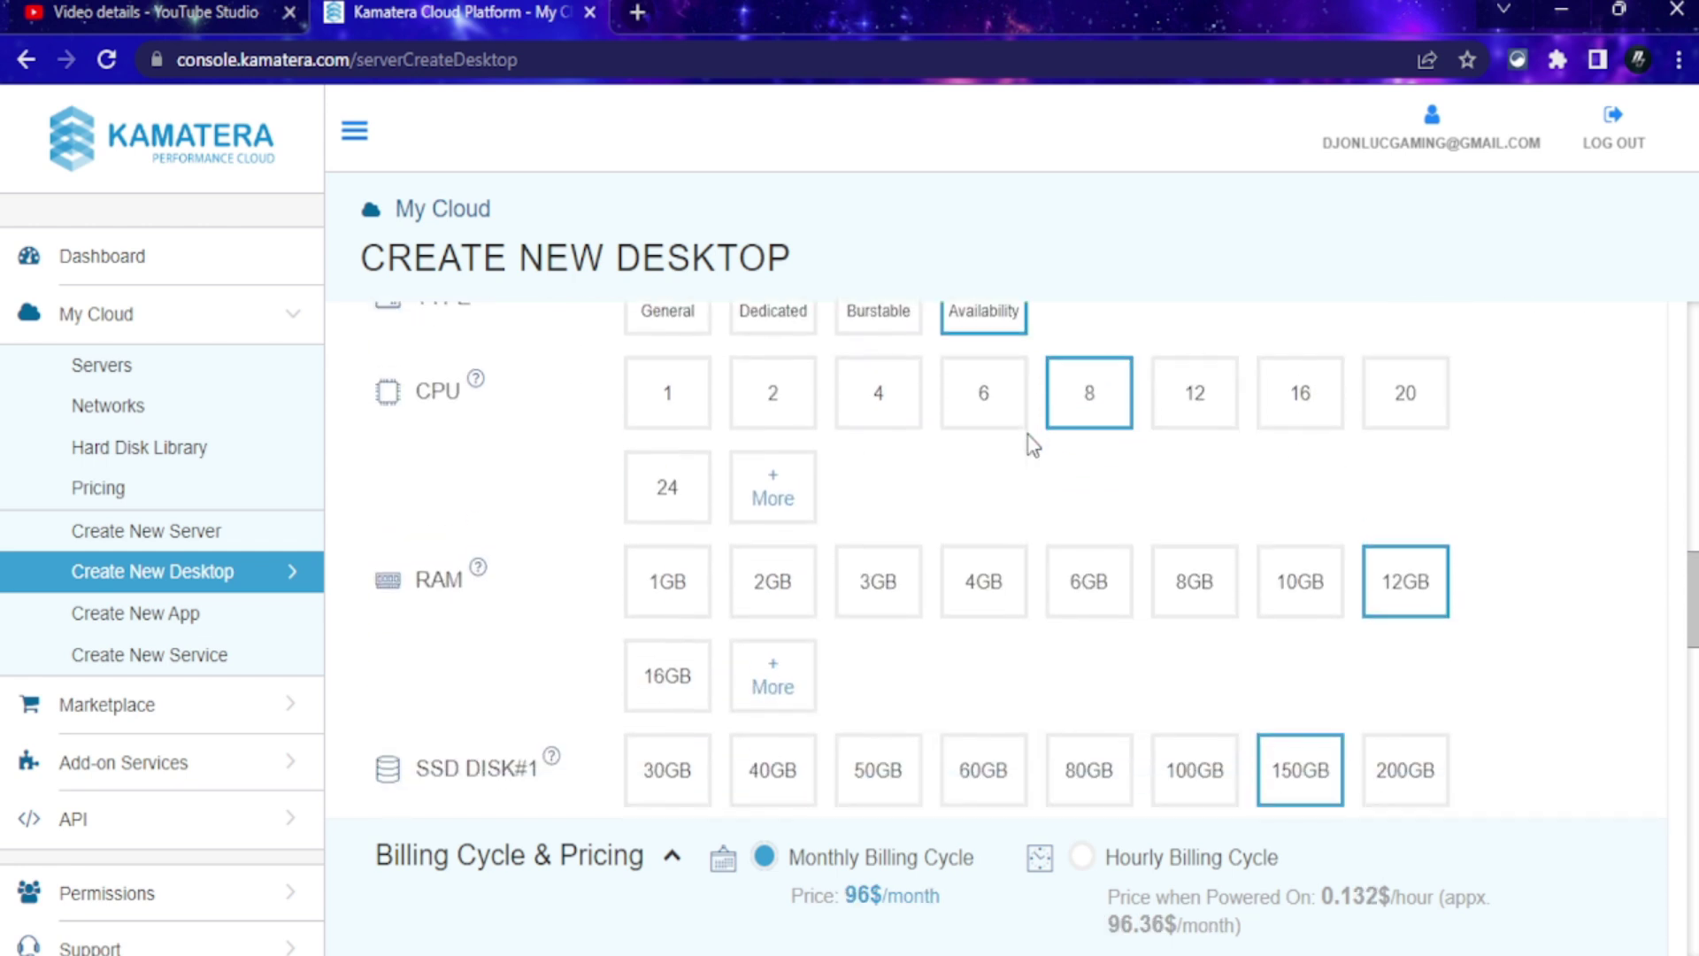
scroll(1026, 441, "down", 1)
scroll(1031, 447, "down", 3)
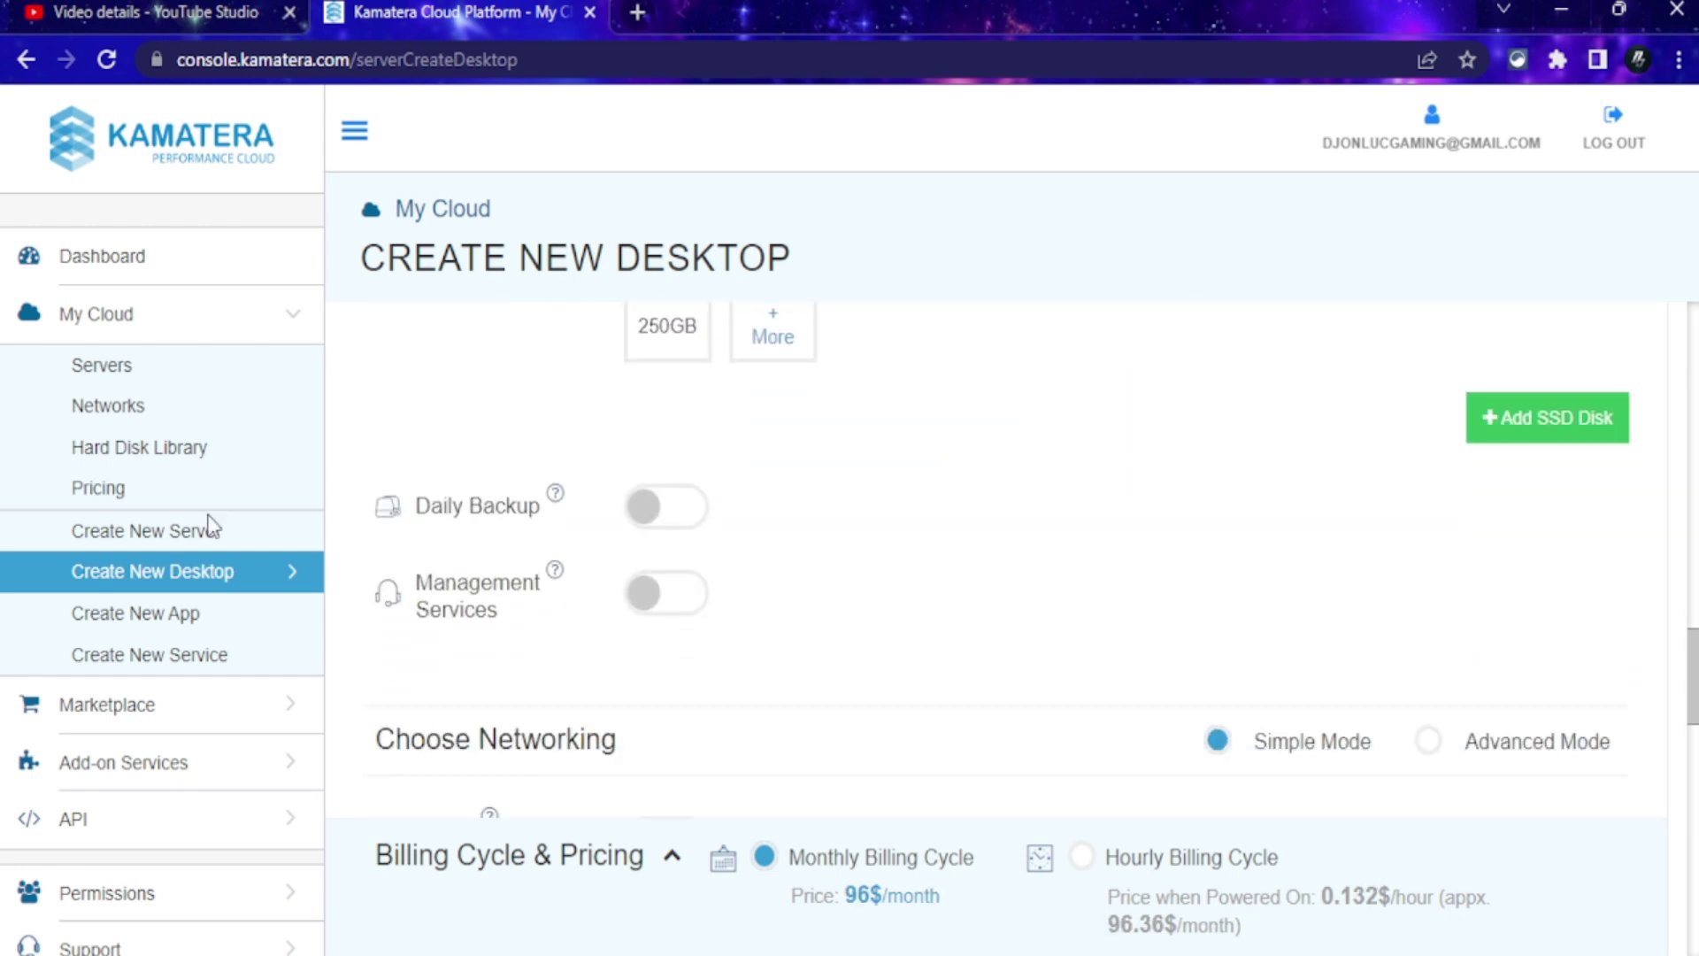
scroll(601, 478, "down", 4)
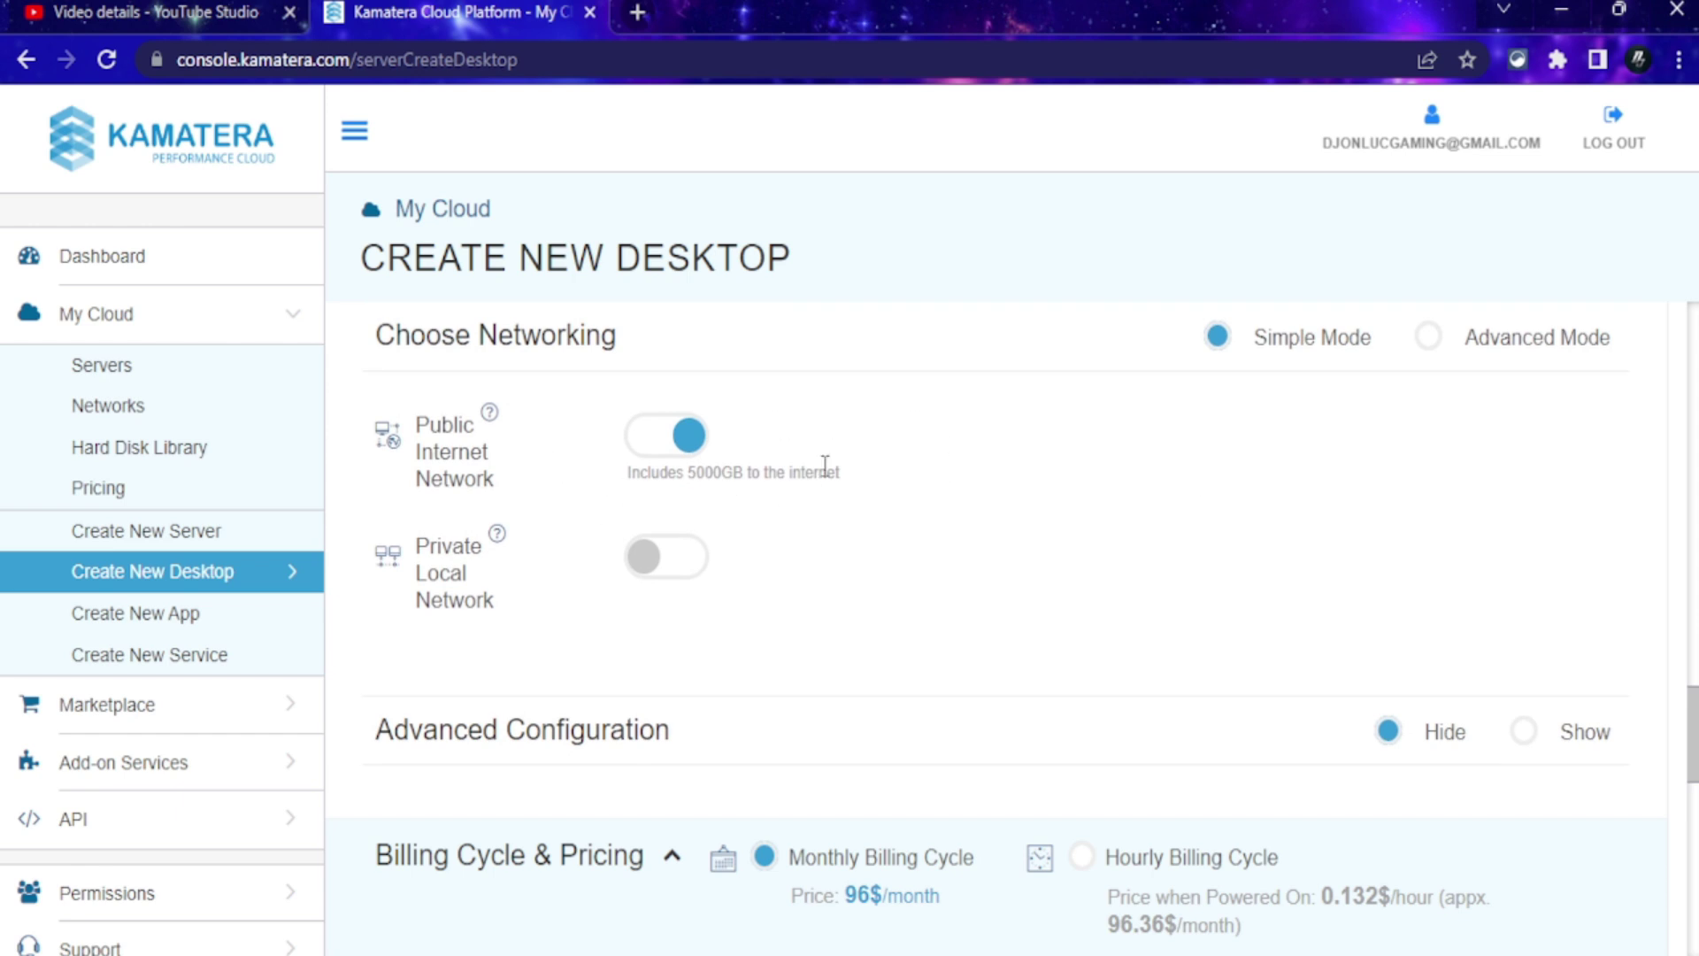
scroll(823, 469, "down", 4)
scroll(512, 412, "down", 2)
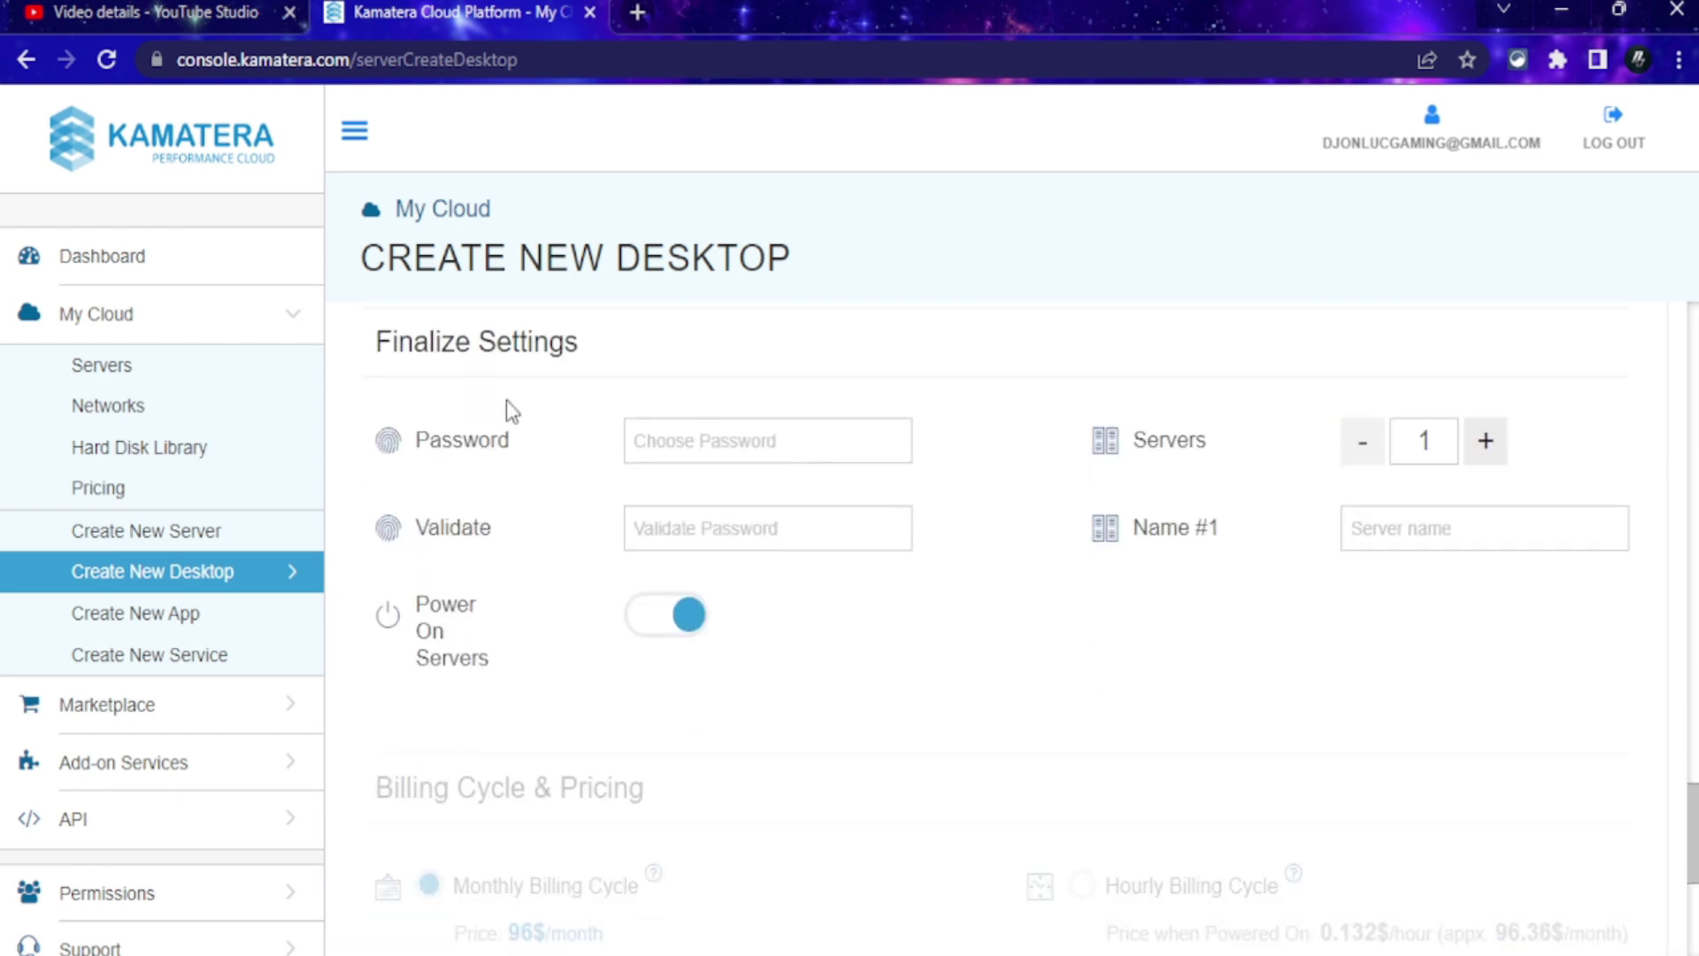
left_click(724, 436)
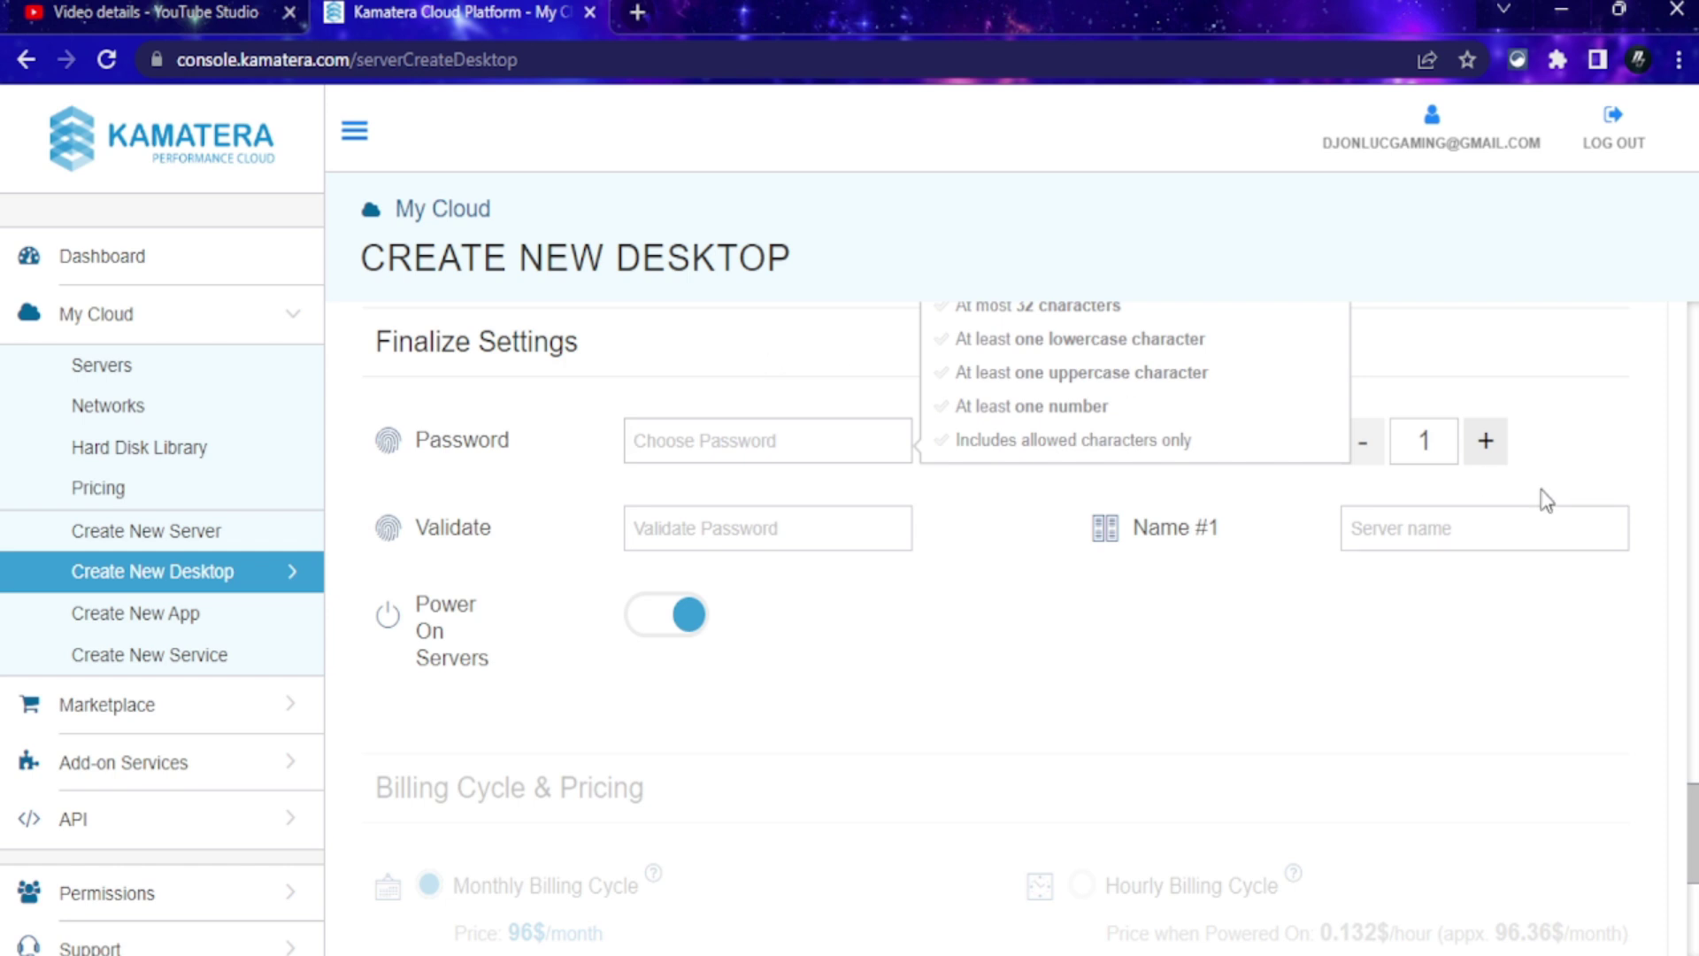
left_click(1413, 531)
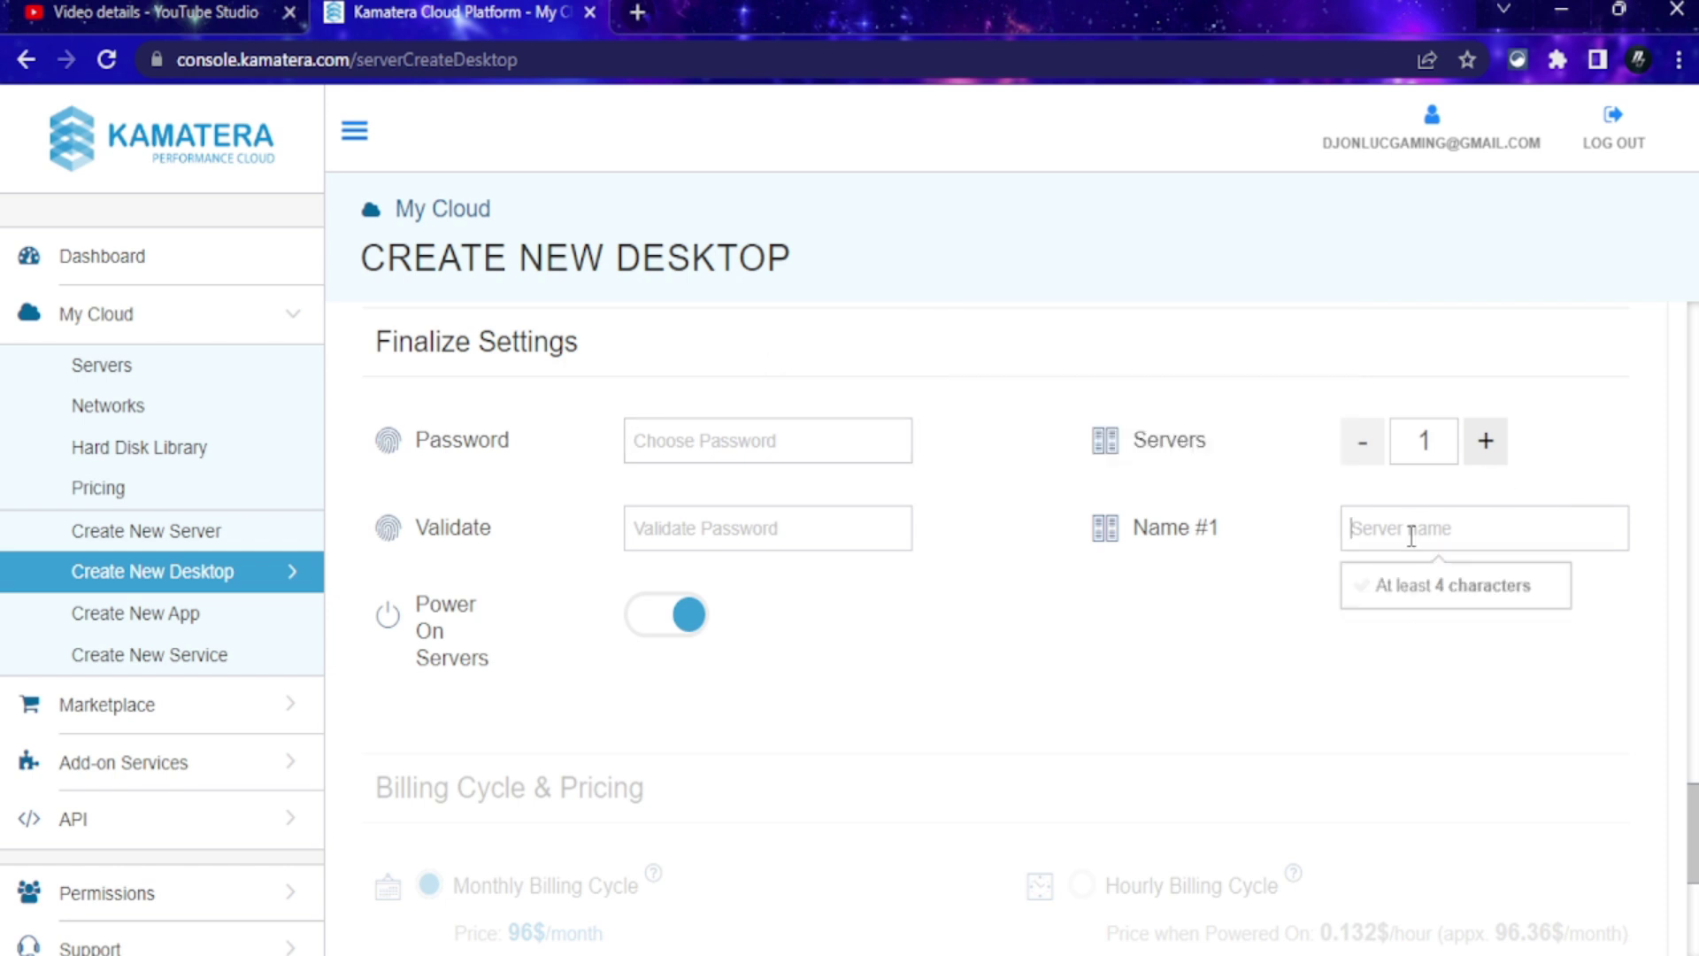
scroll(815, 550, "down", 6)
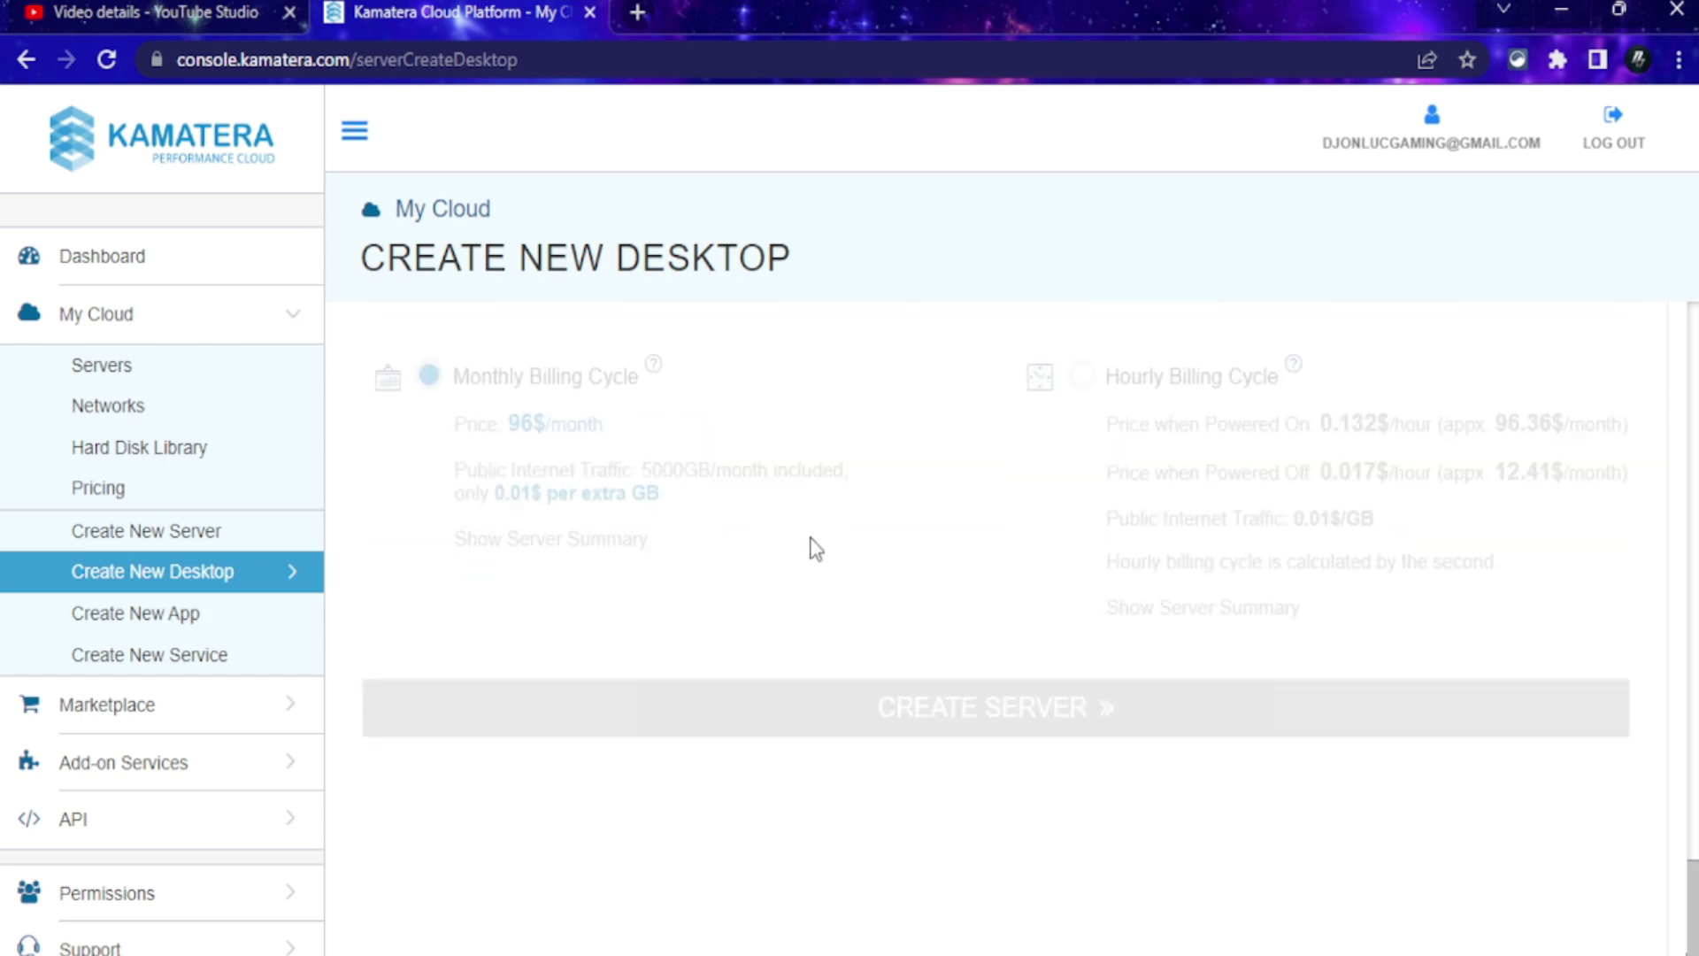
scroll(754, 498, "up", 1)
scroll(750, 498, "up", 5)
scroll(652, 661, "down", 3)
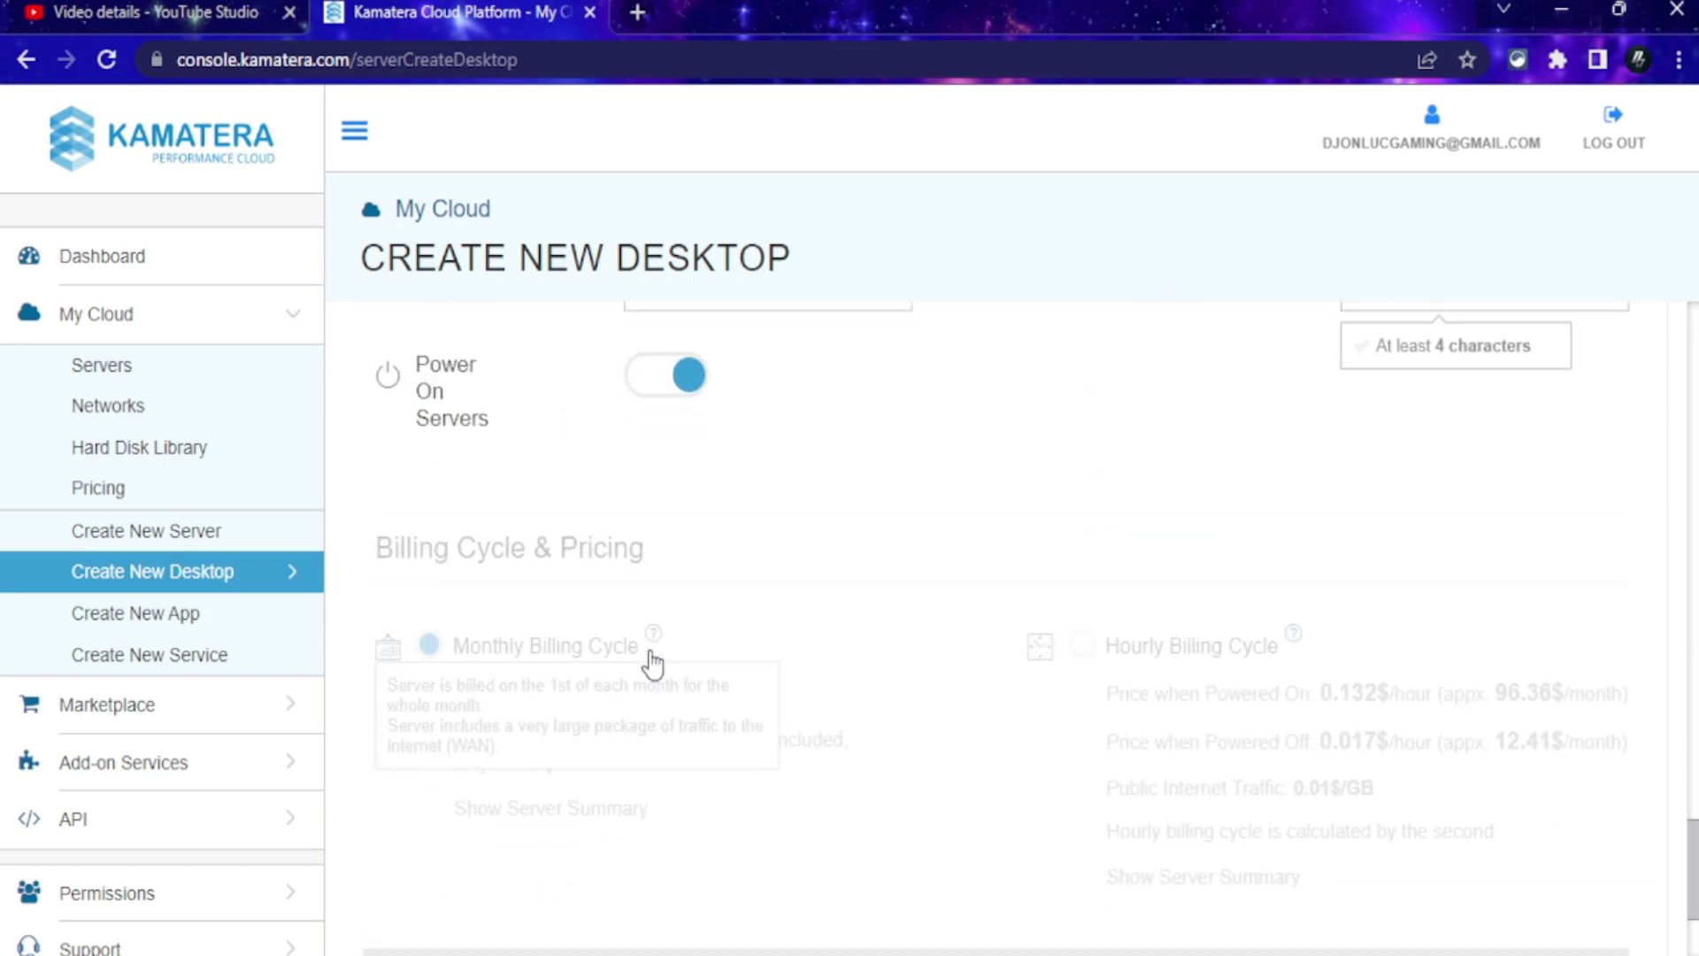
scroll(622, 649, "down", 2)
scroll(943, 572, "up", 8)
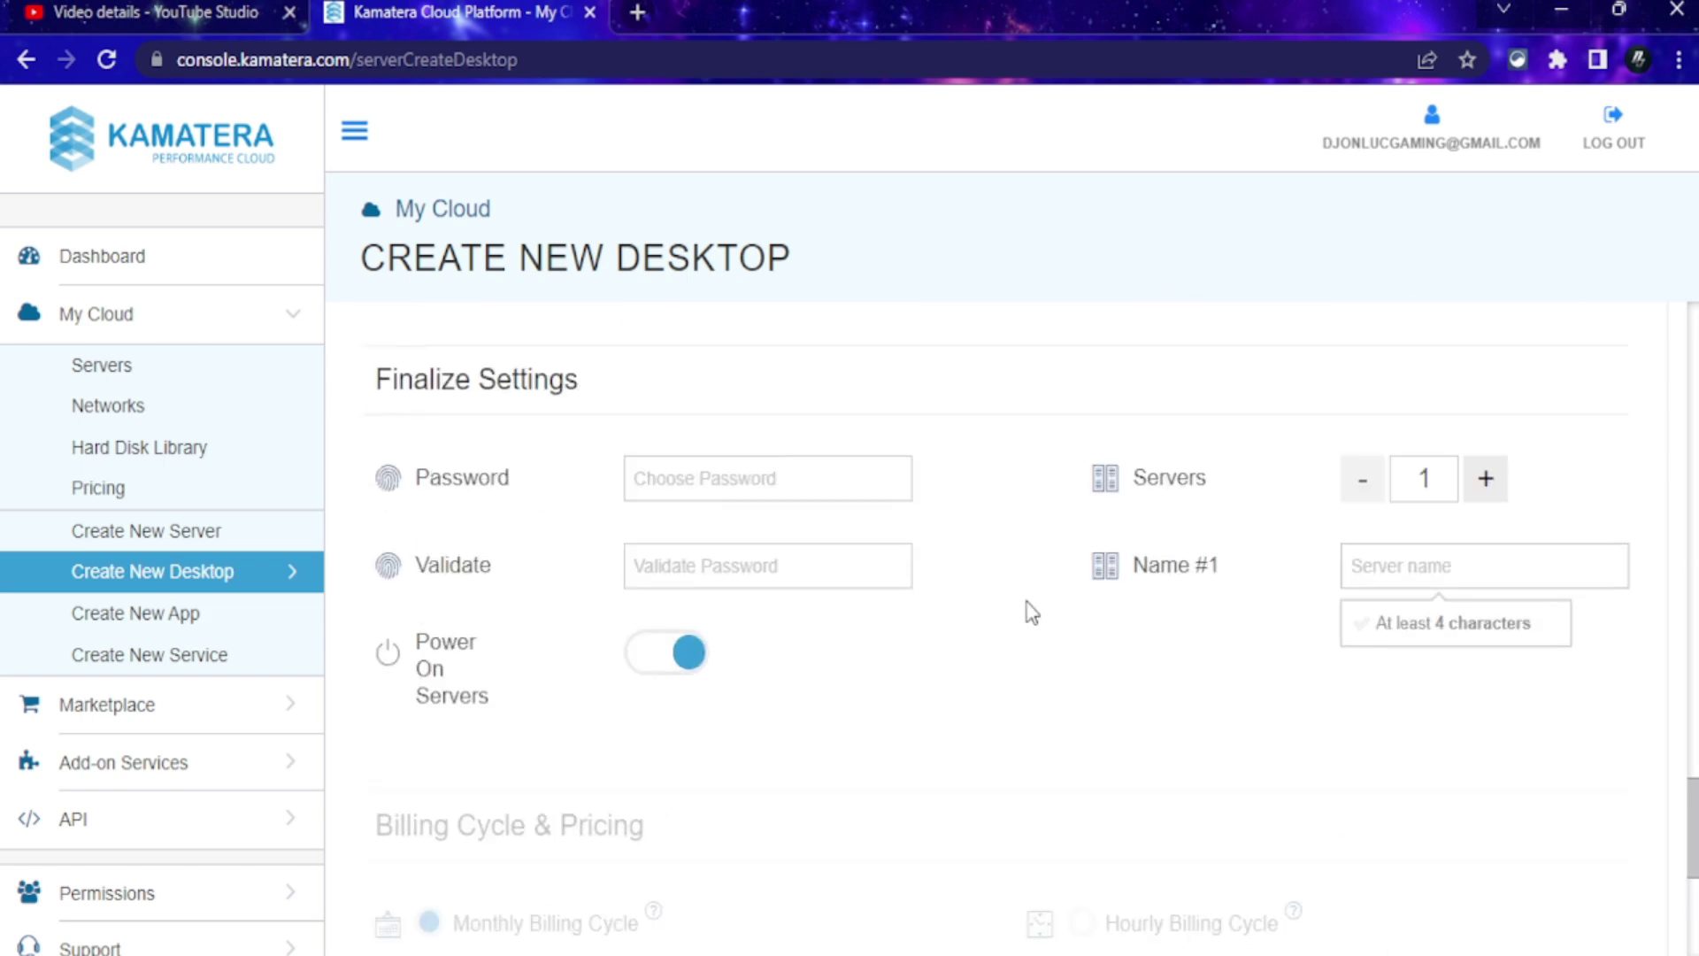
scroll(1051, 608, "up", 4)
scroll(1018, 778, "down", 6)
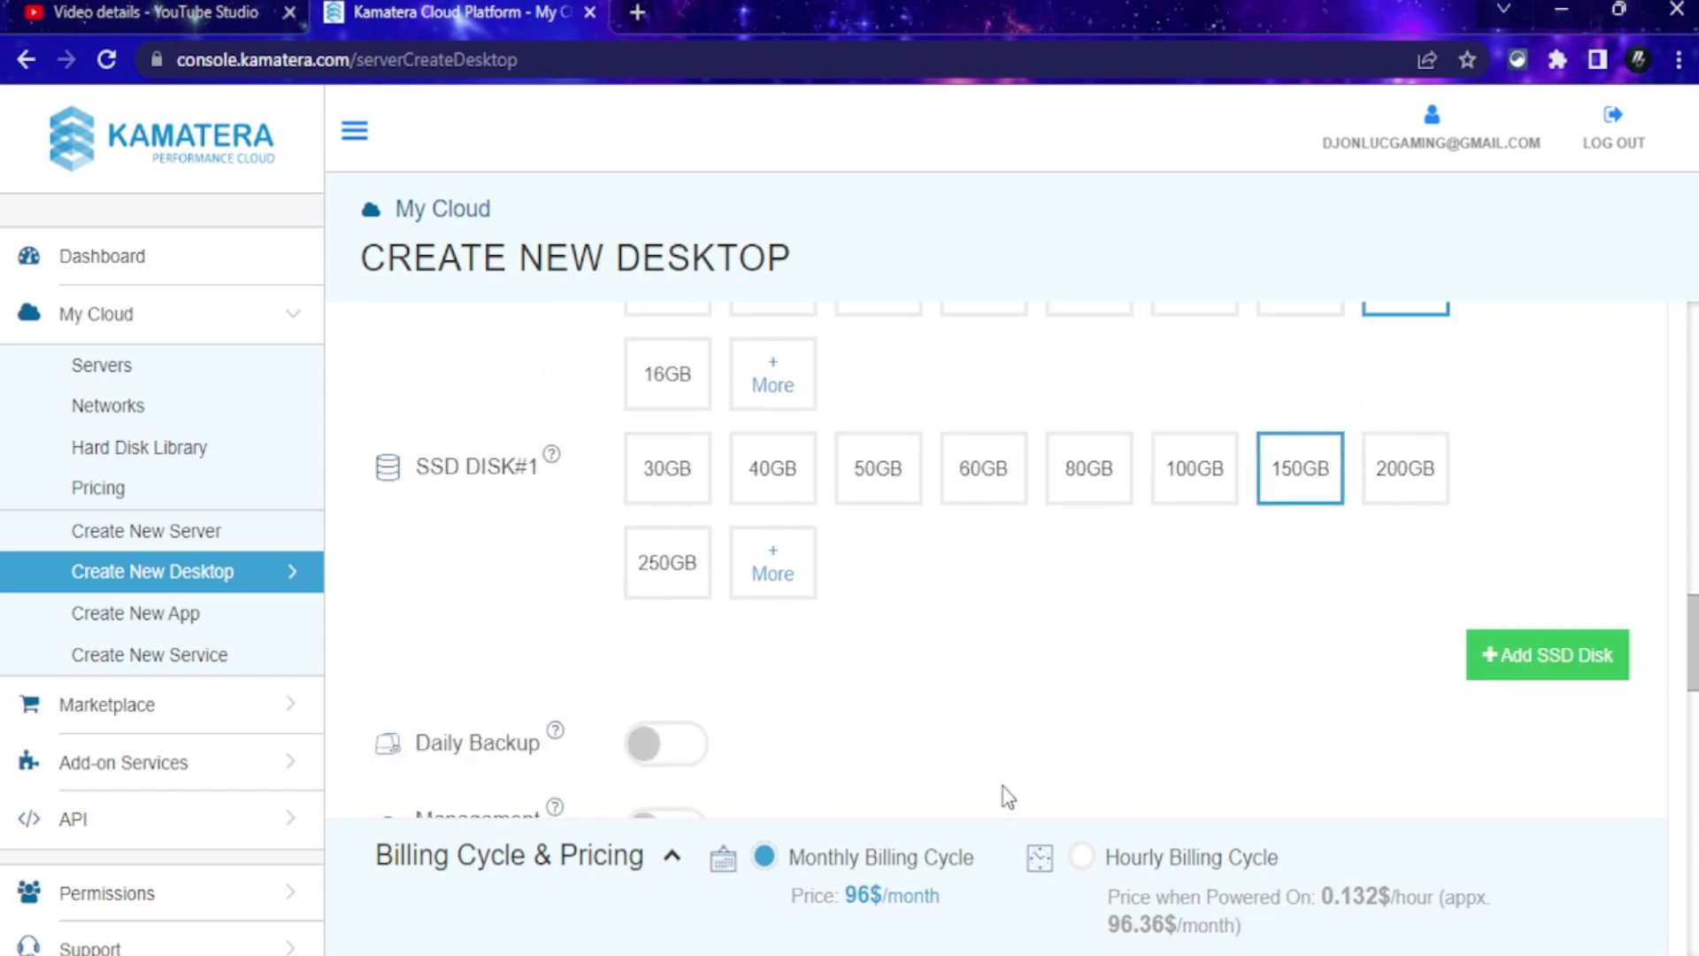
scroll(740, 637, "down", 5)
scroll(1018, 708, "up", 8)
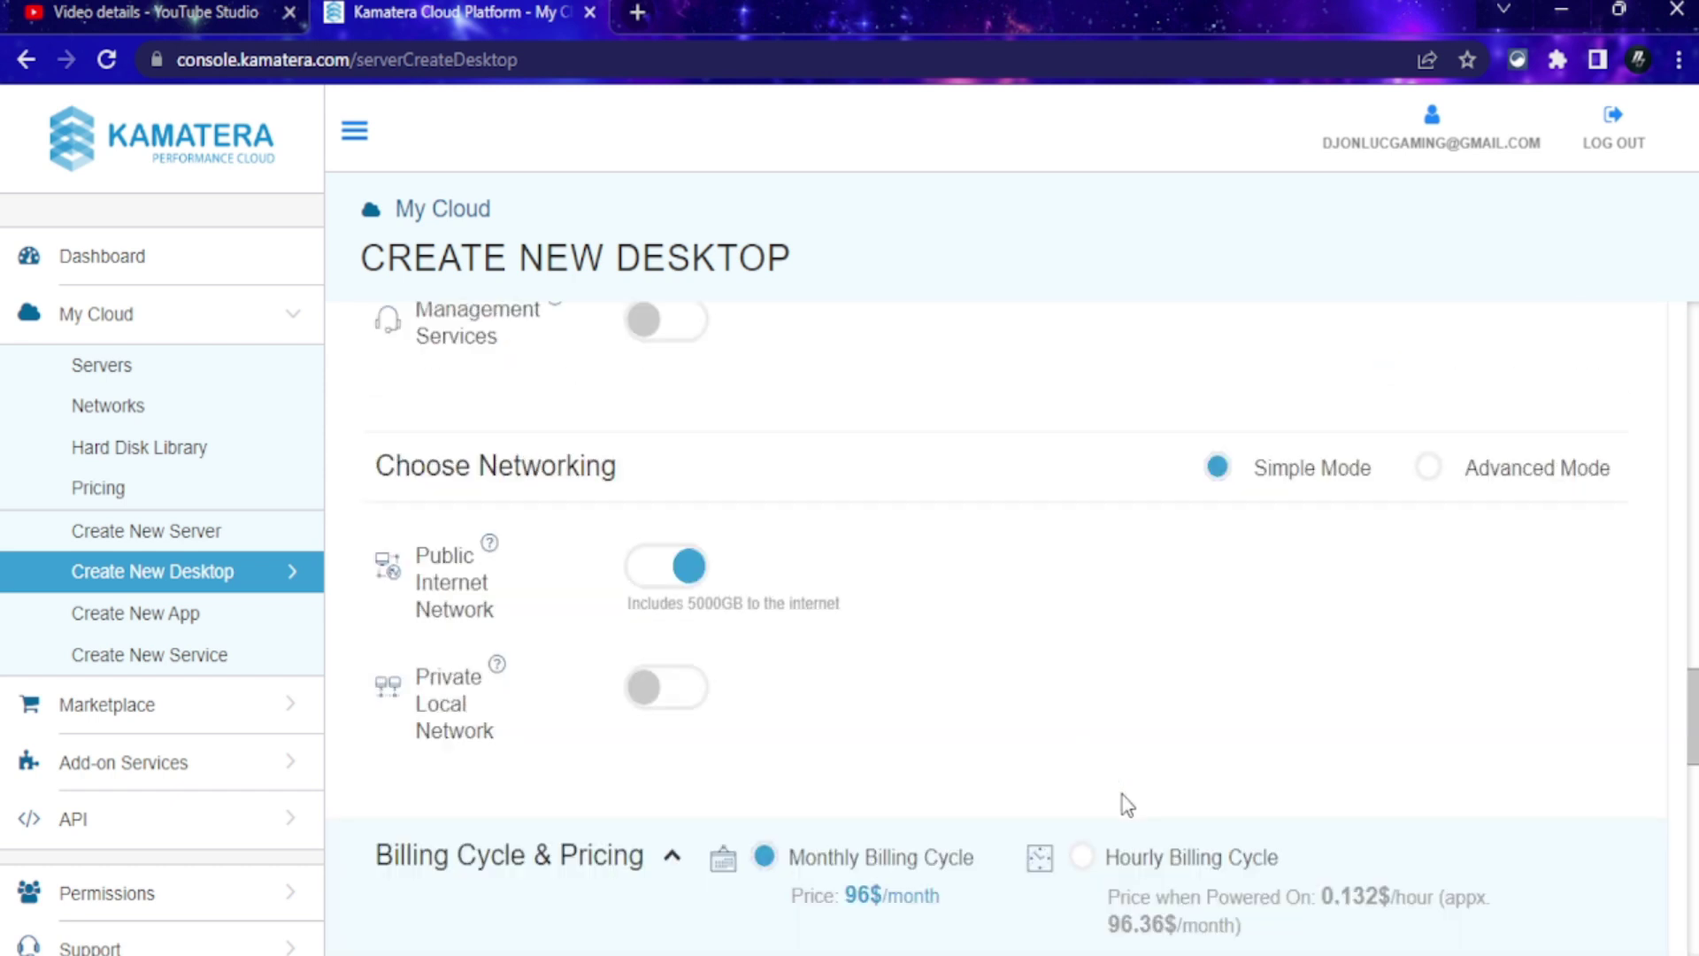
scroll(815, 596, "up", 5)
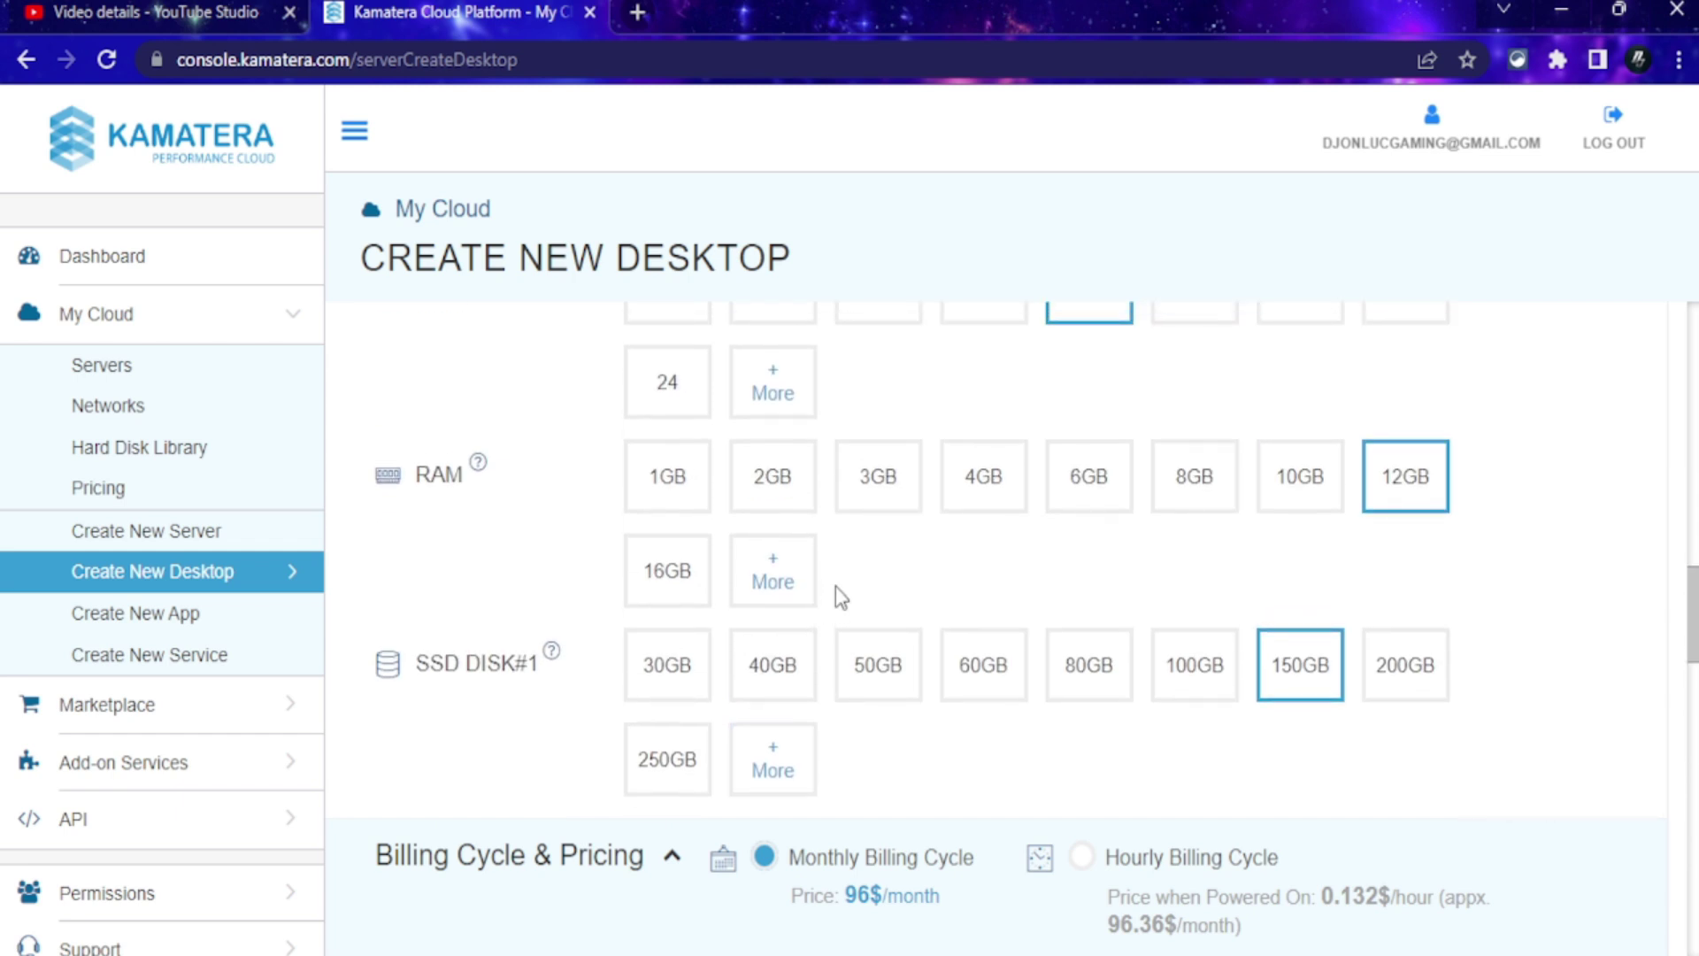
scroll(872, 598, "up", 2)
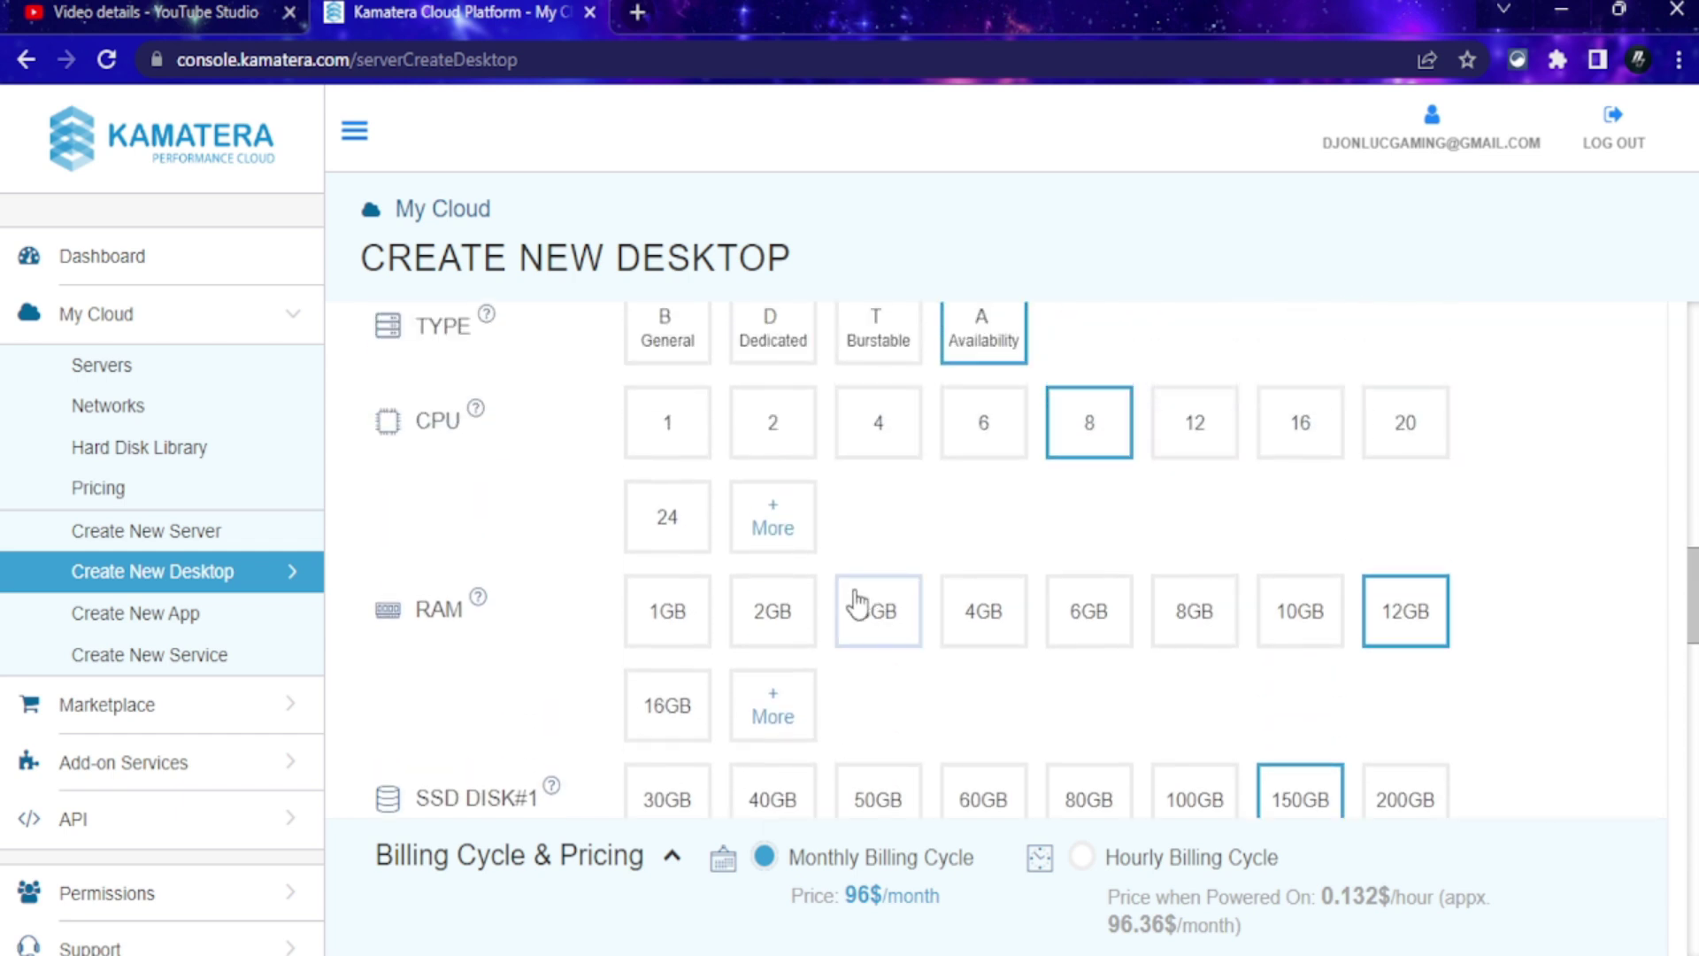